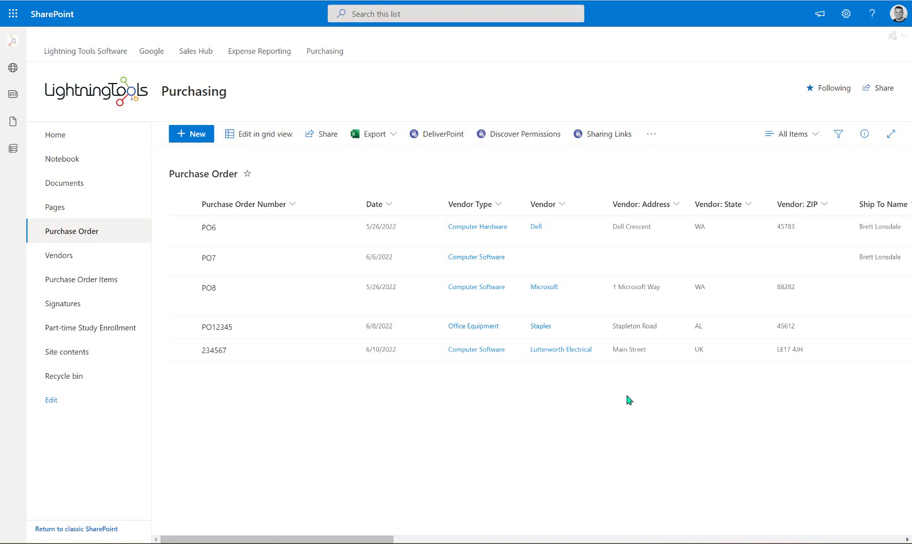
# Open the Lightning Forms customization of EditForm.aspx for the Purchase Order list
pyautogui.click(652, 134)
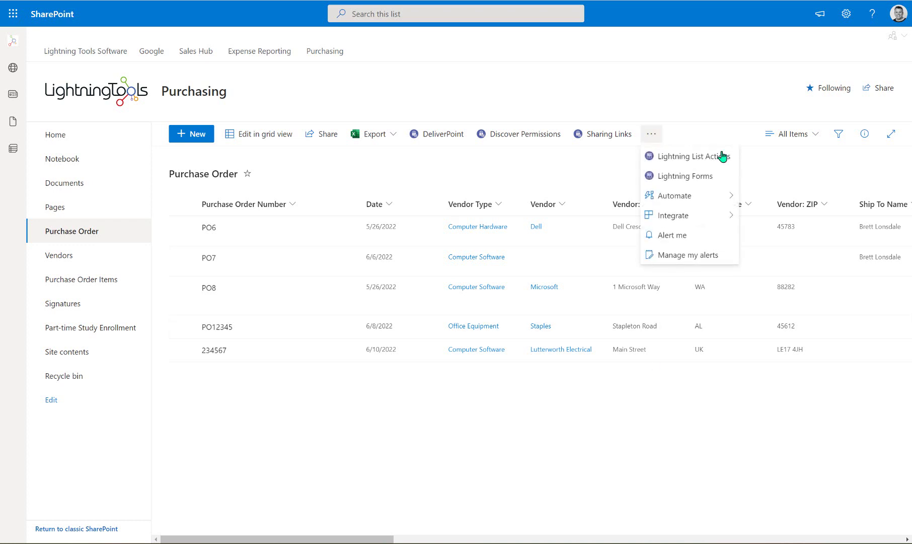
pyautogui.click(714, 182)
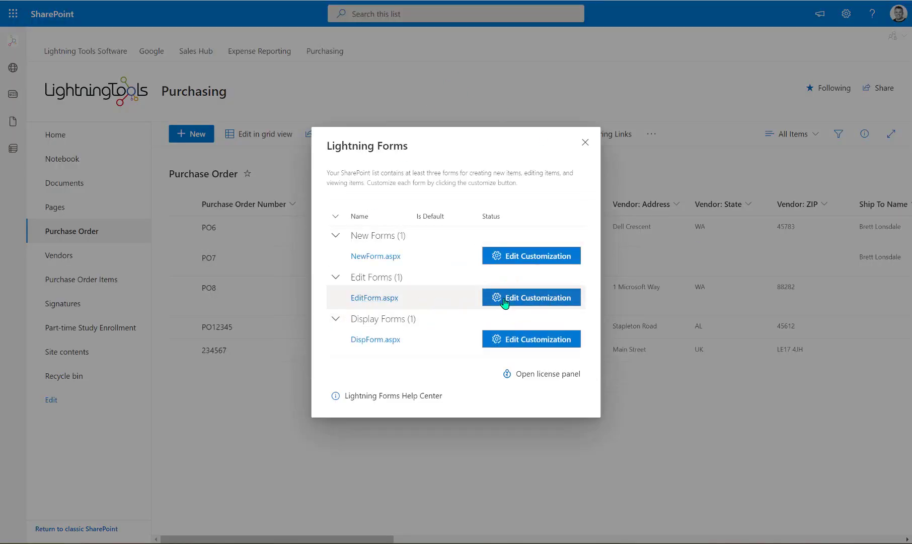
pyautogui.click(547, 298)
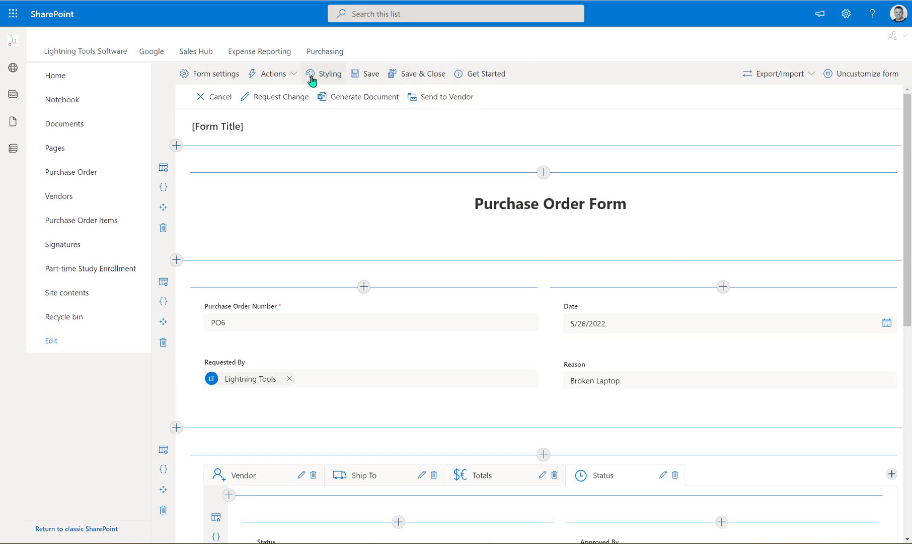
# Add a command bar action named 'Approve' with a checkmark icon
pyautogui.click(294, 75)
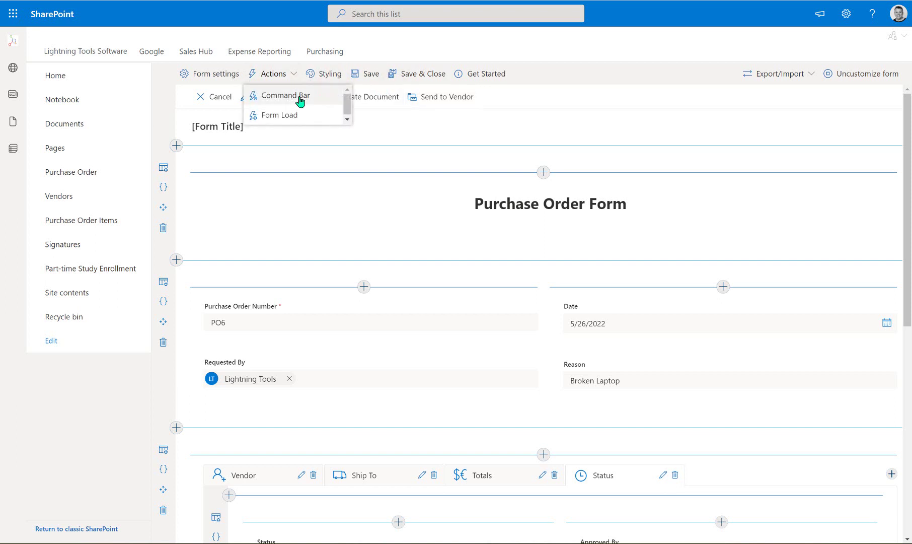
pyautogui.click(300, 100)
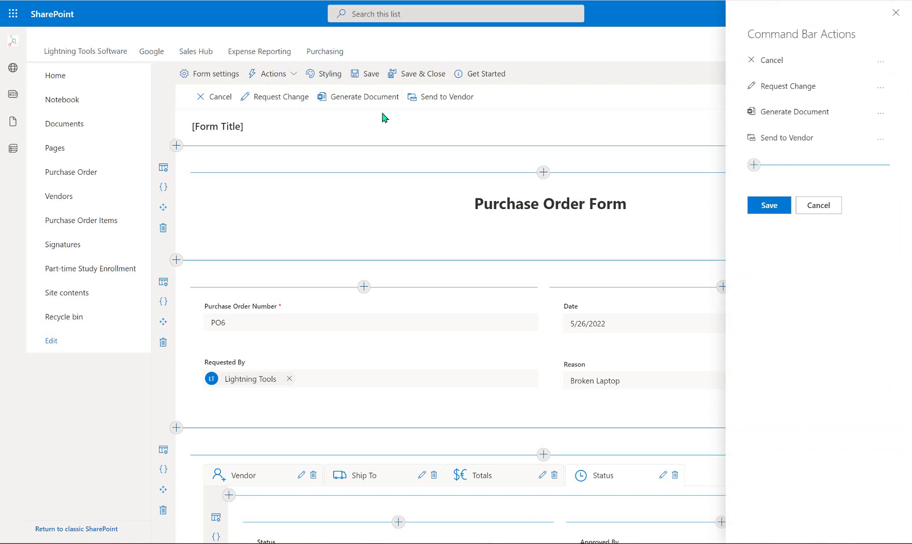
pyautogui.click(755, 165)
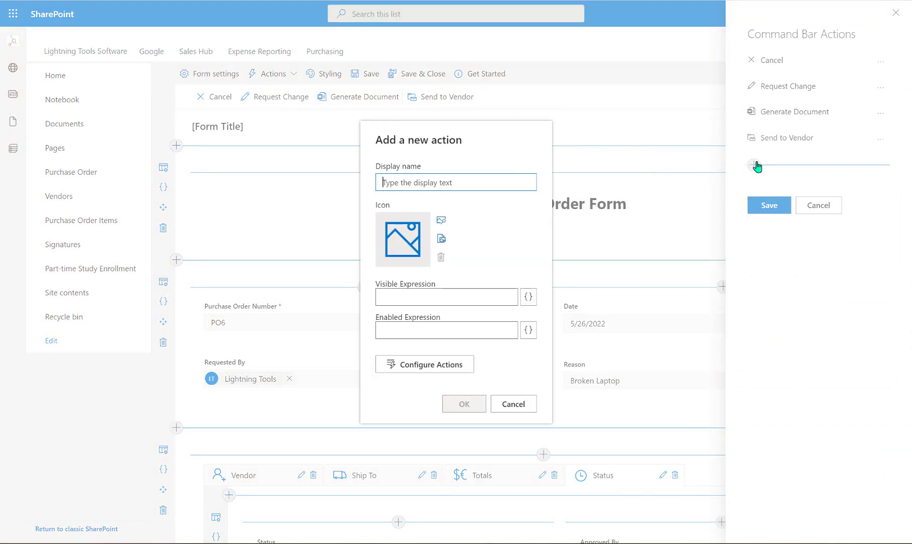
pyautogui.write('Approve')
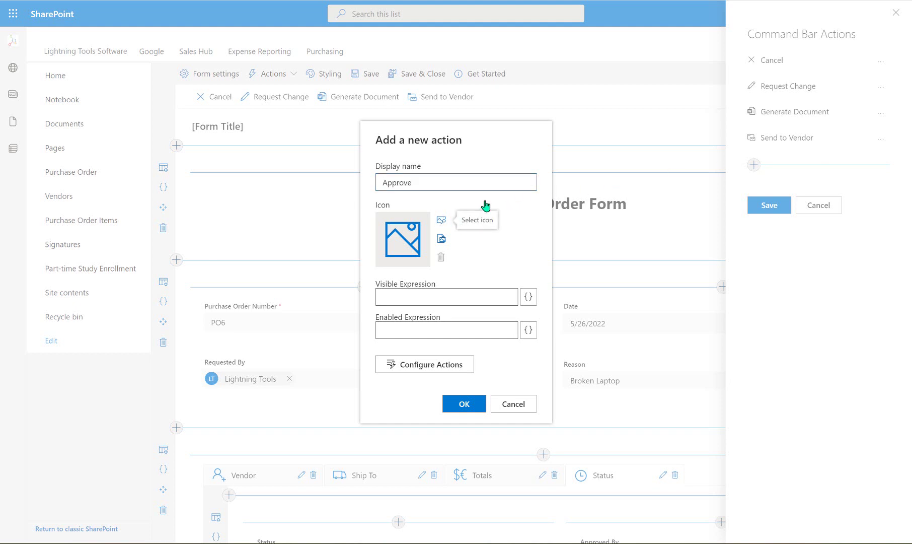
pyautogui.click(441, 220)
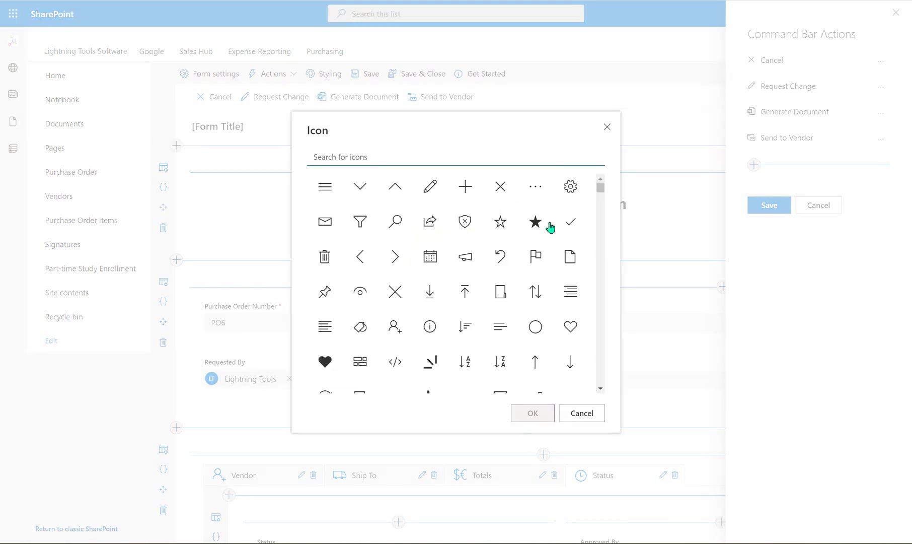
pyautogui.click(571, 226)
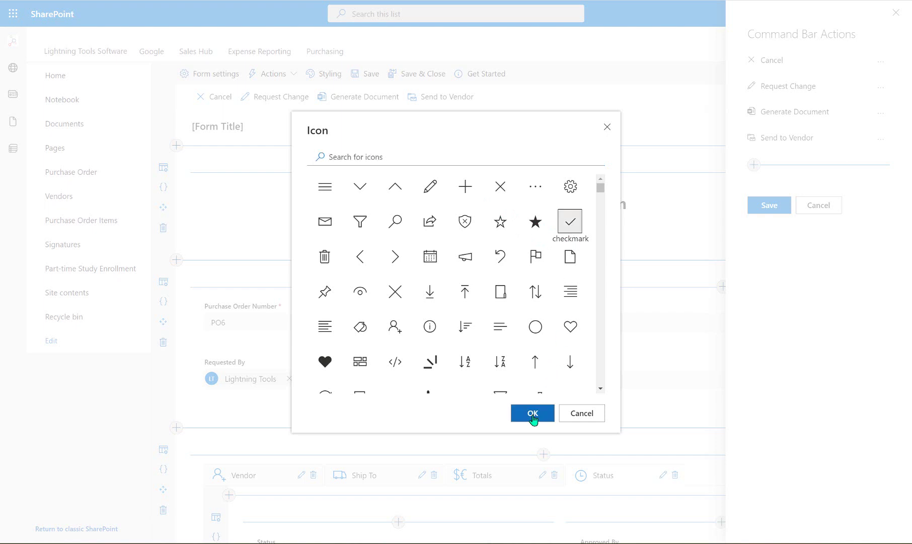
pyautogui.click(533, 413)
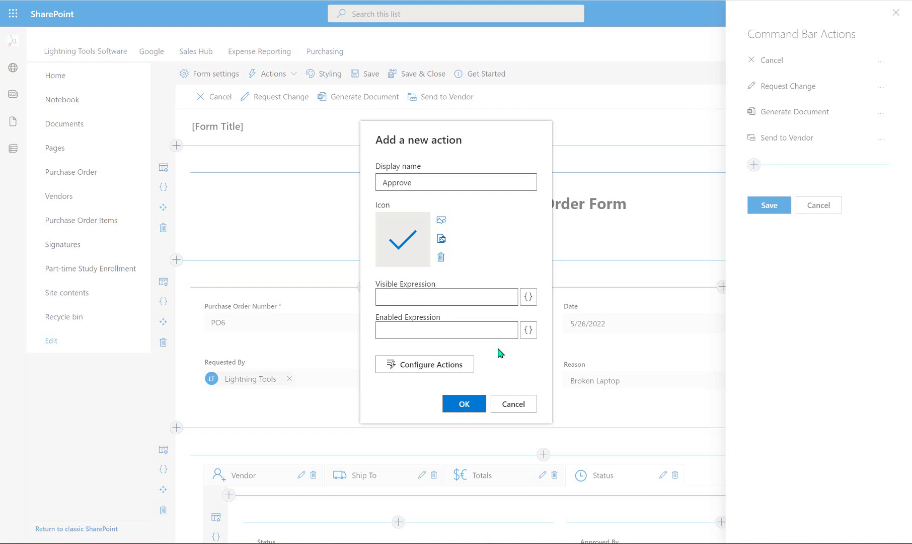
pyautogui.click(531, 298)
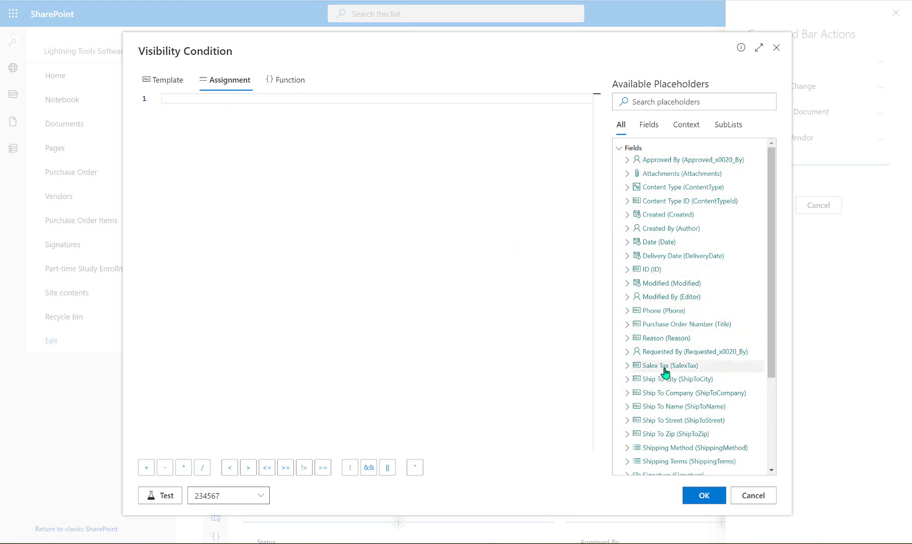
pyautogui.scroll(-3, 664, 373)
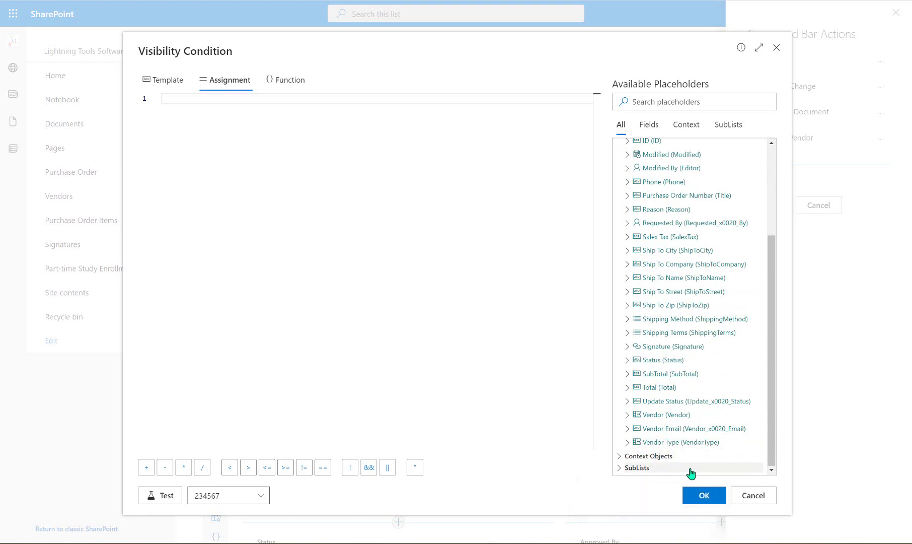
pyautogui.click(622, 459)
pyautogui.scroll(-1, 687, 347)
pyautogui.scroll(-1, 687, 347)
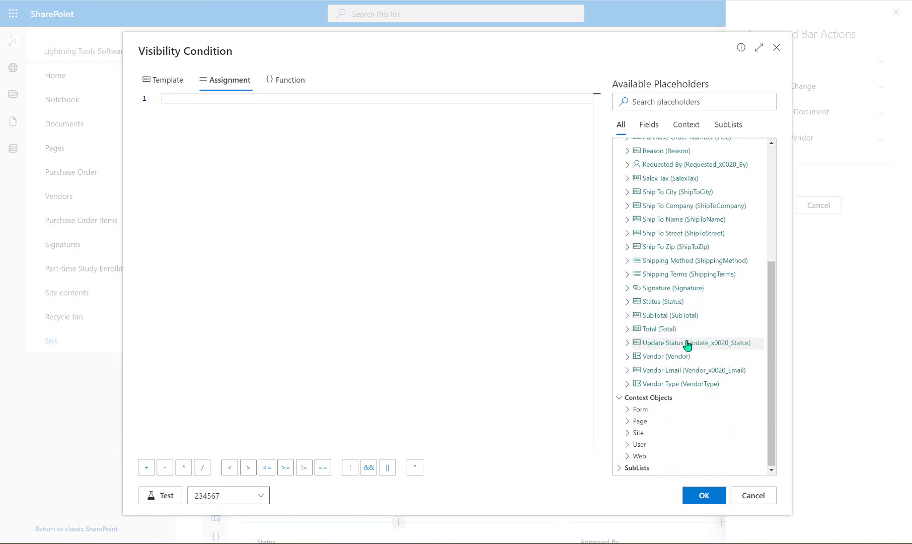
pyautogui.click(628, 444)
pyautogui.scroll(-3, 658, 367)
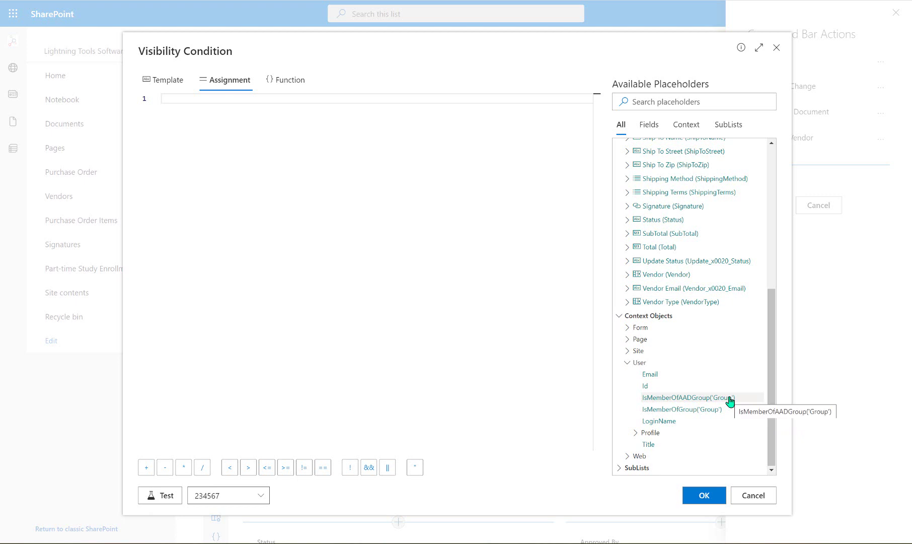
pyautogui.click(704, 415)
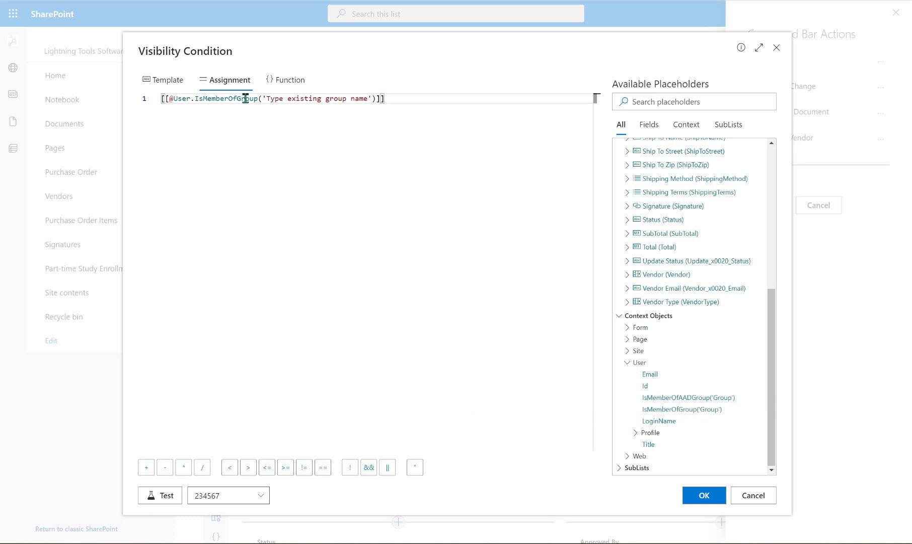
pyautogui.moveTo(266, 99); pyautogui.dragTo(372, 99)
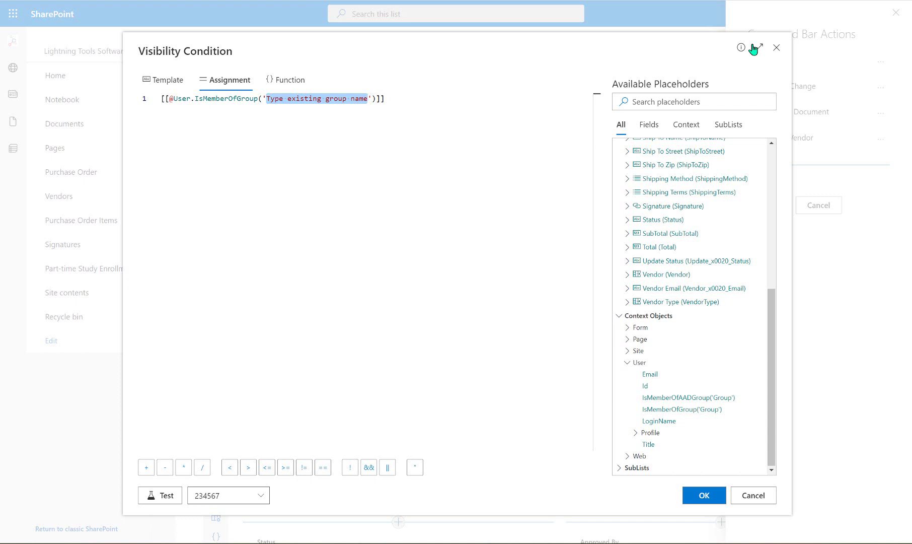
pyautogui.write('Approvers')
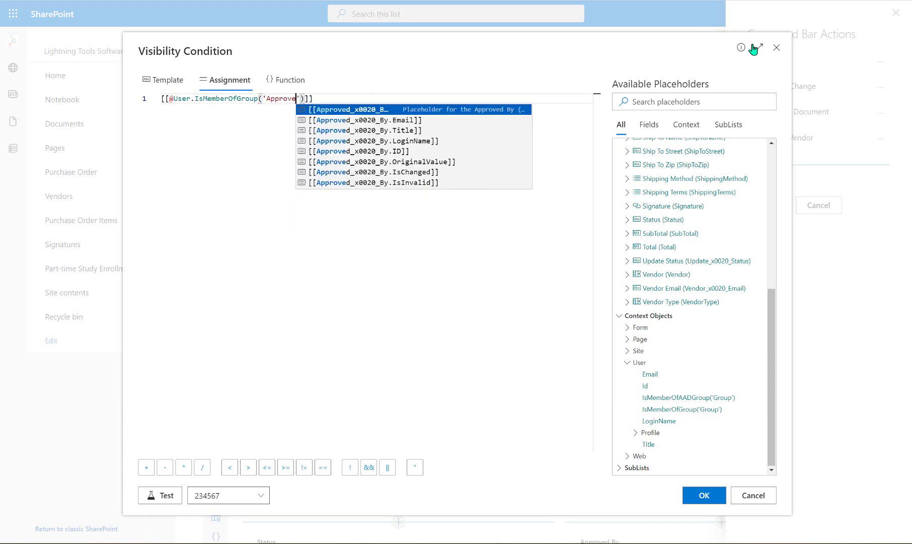
pyautogui.click(291, 140)
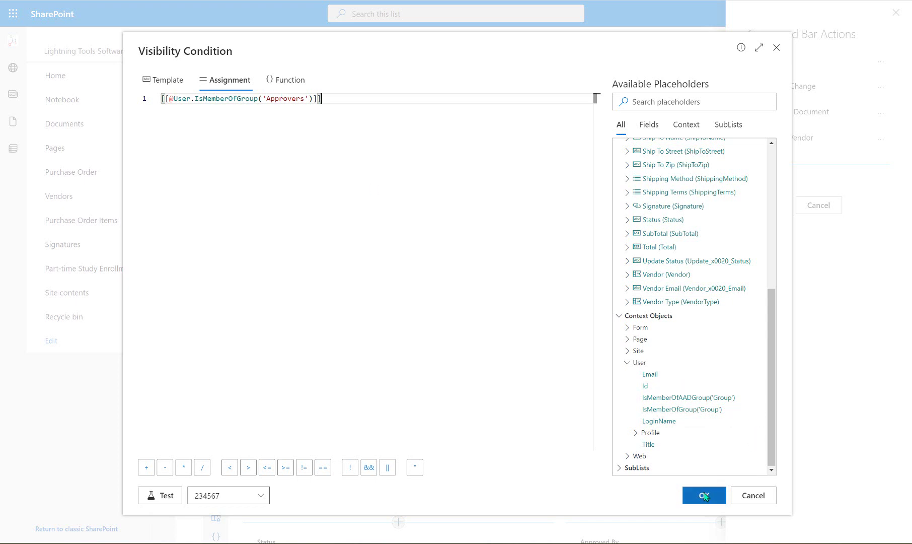
pyautogui.click(704, 495)
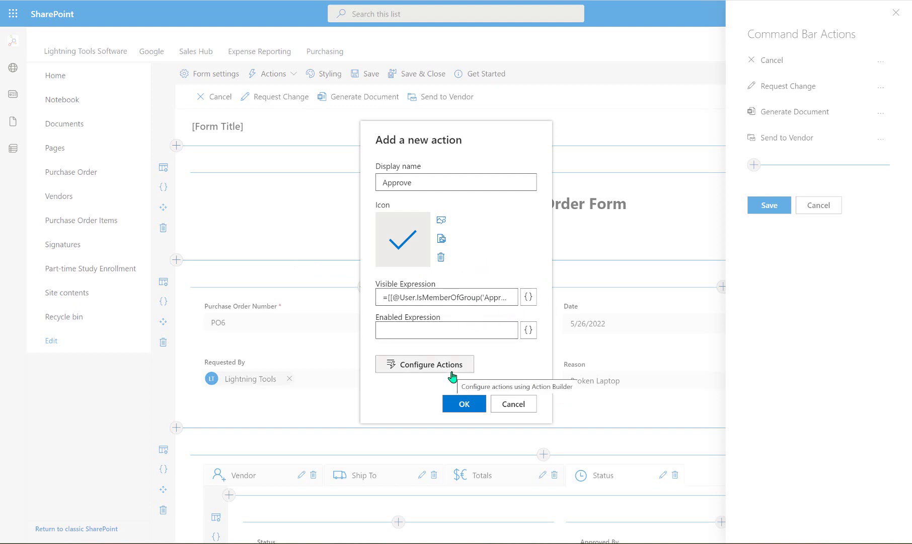
# Add a Condition step to the Approve action's on-click action flow
pyautogui.click(429, 365)
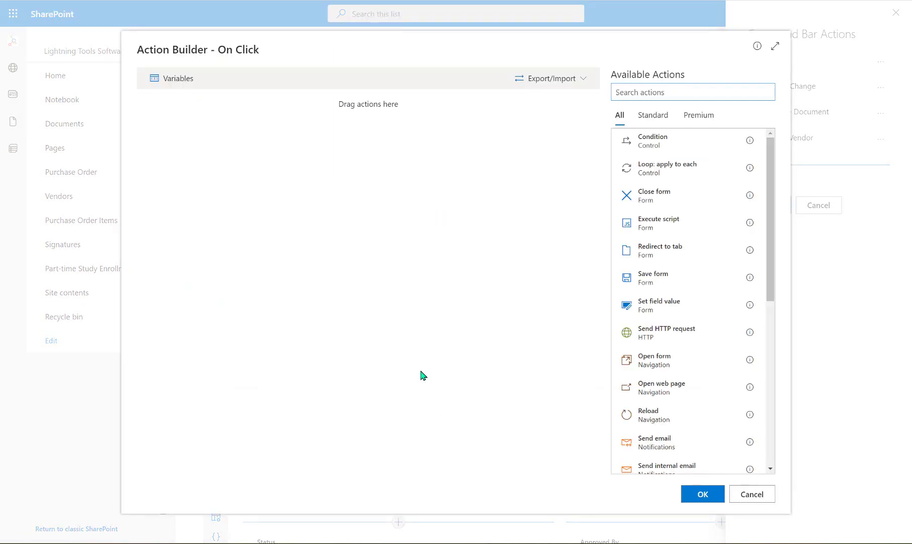
pyautogui.moveTo(665, 138); pyautogui.dragTo(417, 163)
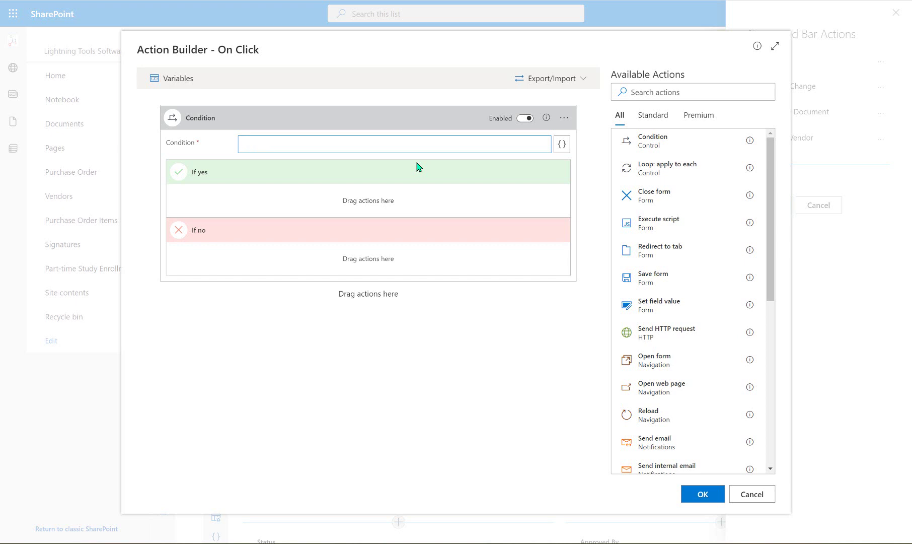
# Build the condition expression [[Status]]=="Approved"
pyautogui.click(562, 144)
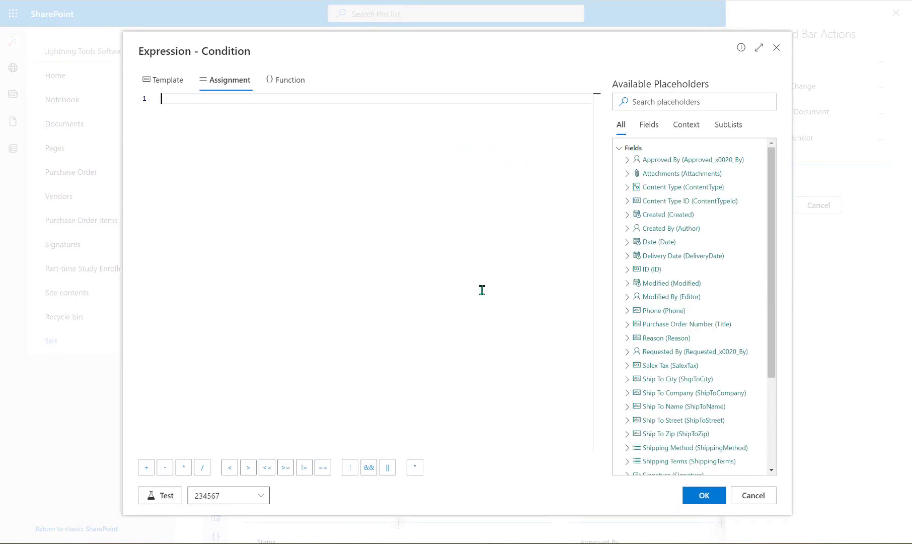
pyautogui.scroll(-3, 693, 226)
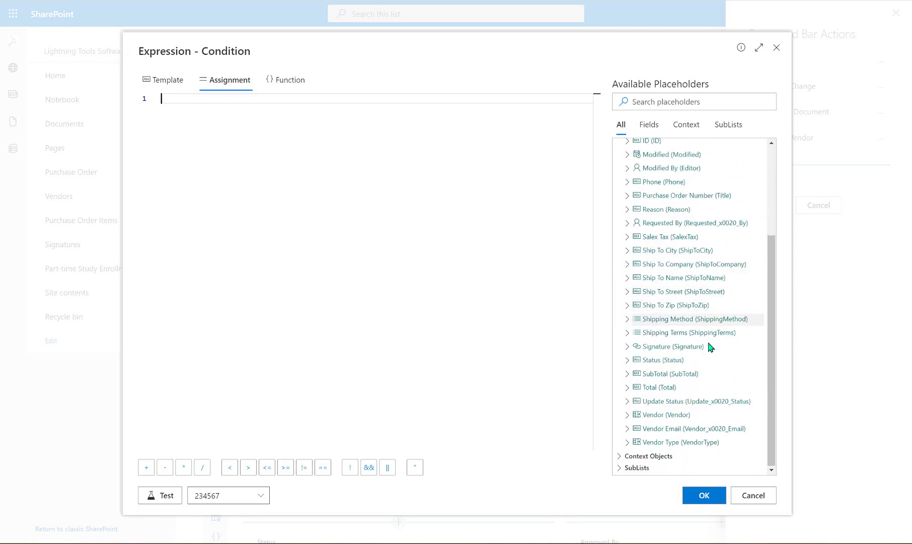
pyautogui.click(658, 361)
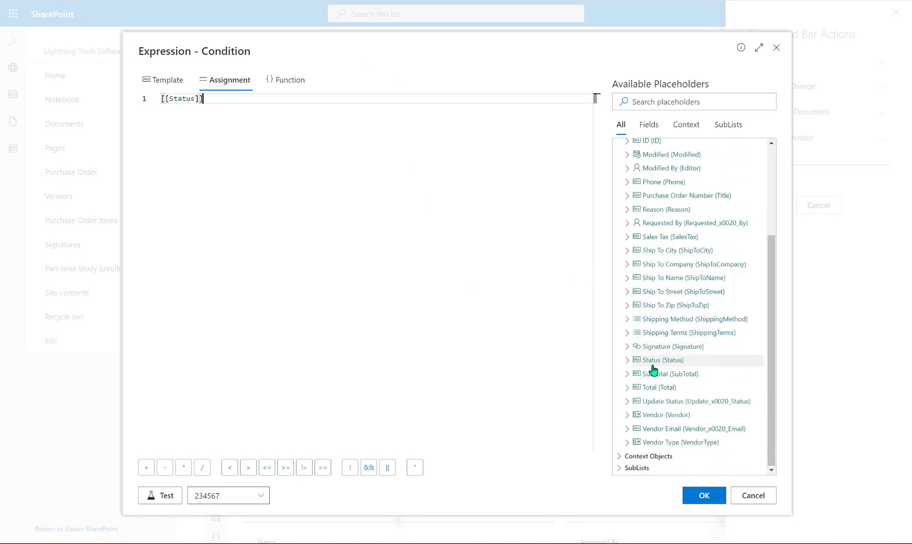
pyautogui.click(323, 467)
pyautogui.write('"A')
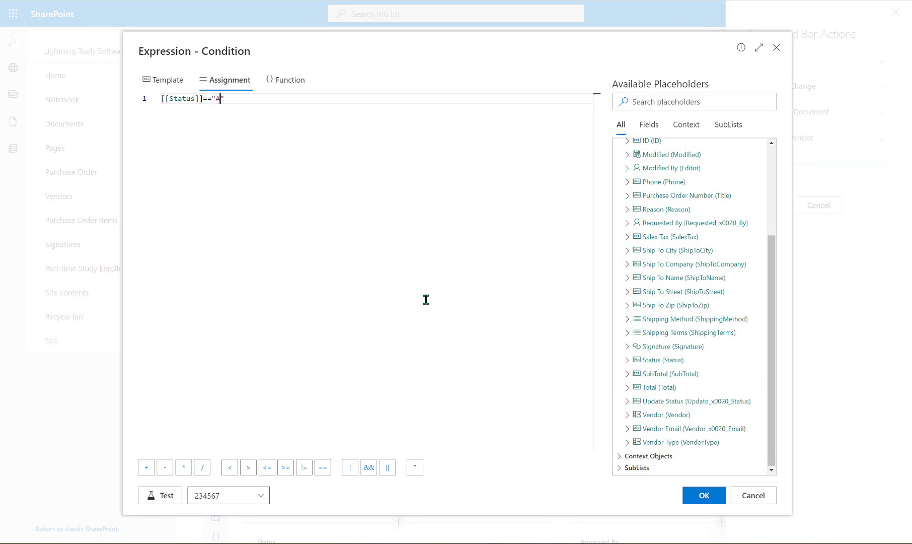
pyautogui.write('pproved')
# Test the condition against purchase order PO12345, getting false, and apply it
pyautogui.click(163, 495)
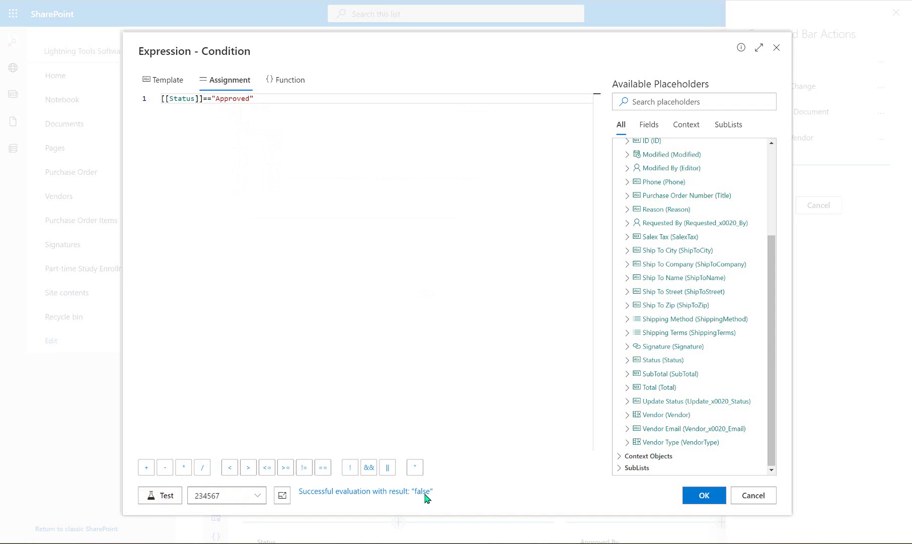
pyautogui.click(258, 497)
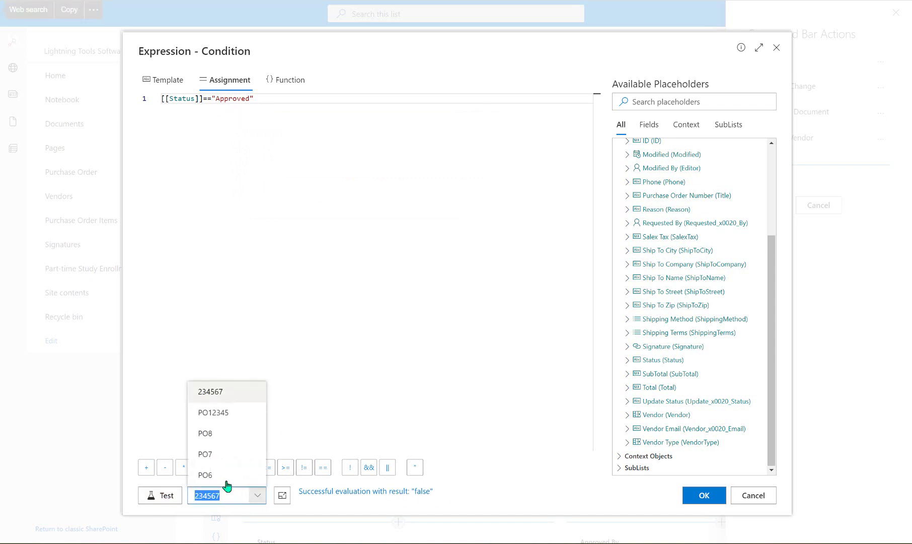
pyautogui.click(233, 413)
pyautogui.click(163, 496)
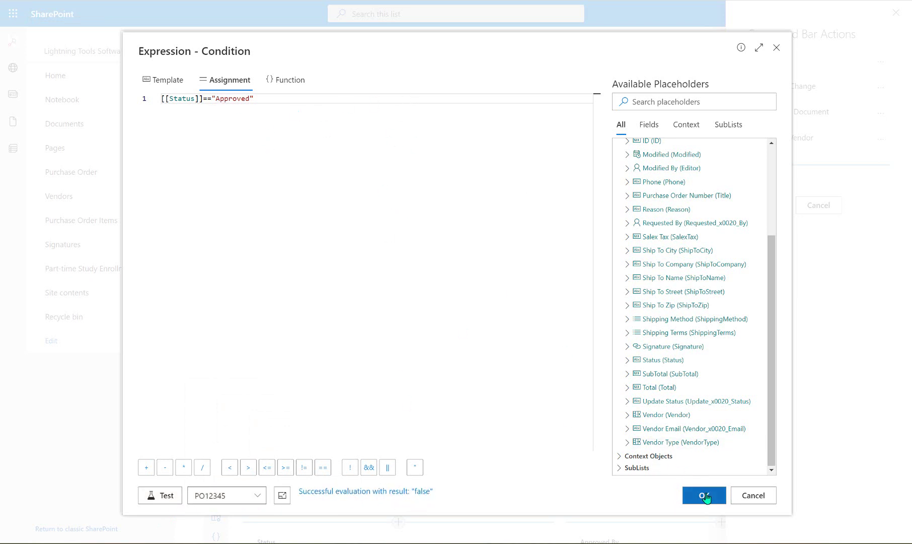
pyautogui.click(705, 495)
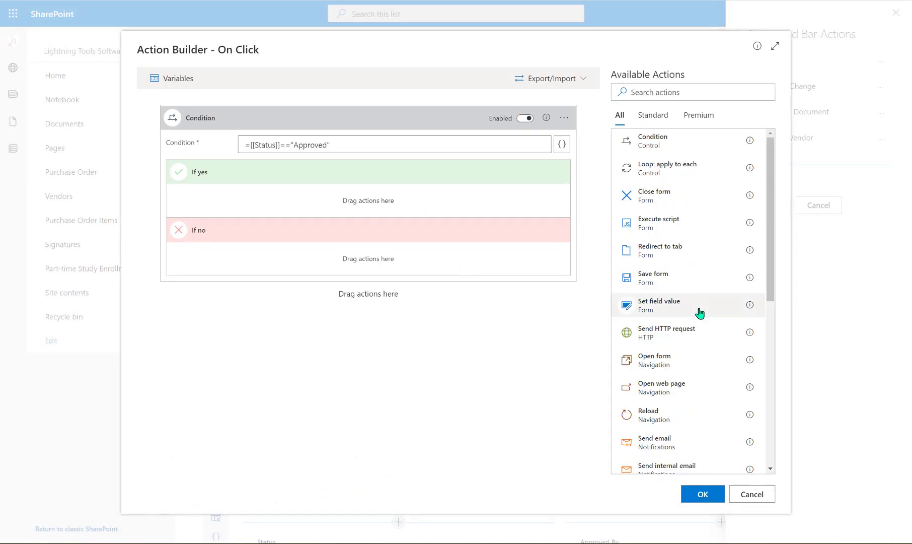
# Add a Show a message step under If yes as a 5-second Warning status
pyautogui.scroll(-2, 700, 315)
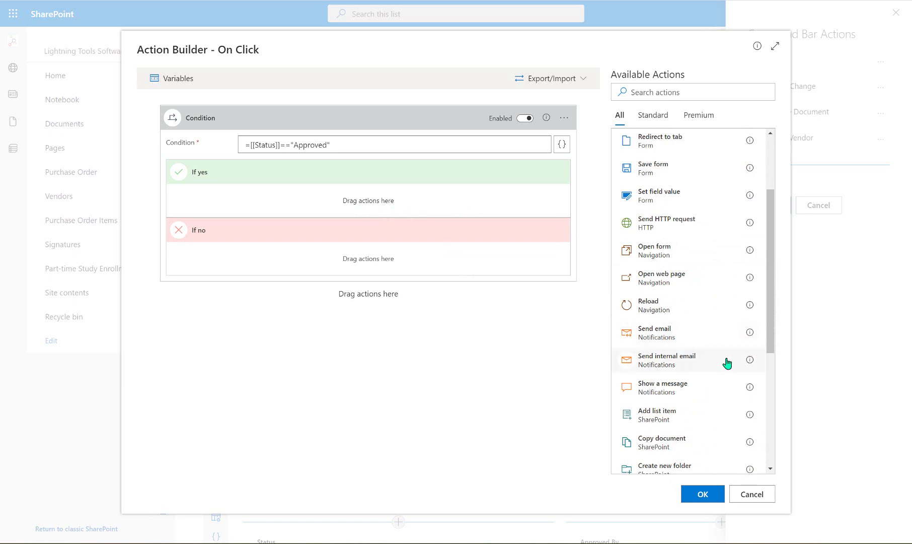
pyautogui.moveTo(701, 387); pyautogui.dragTo(420, 203)
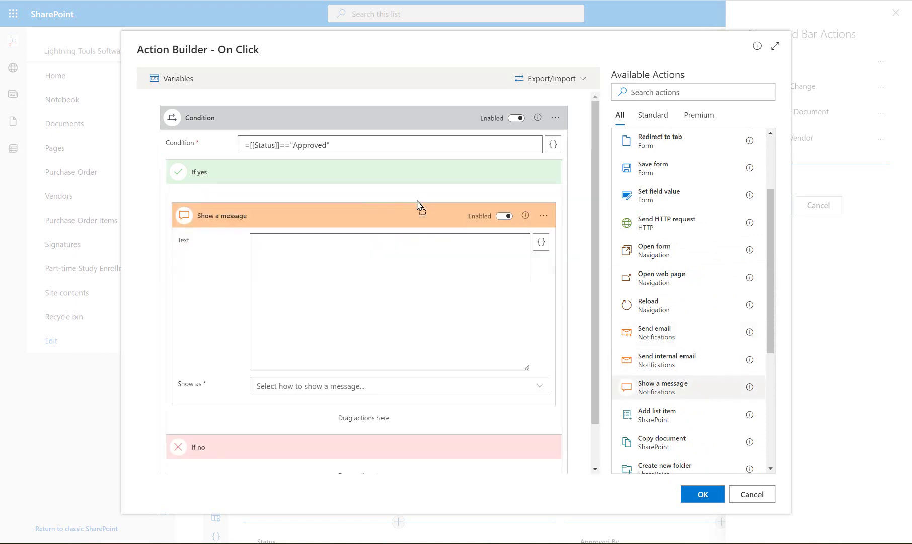
pyautogui.click(387, 387)
pyautogui.click(312, 404)
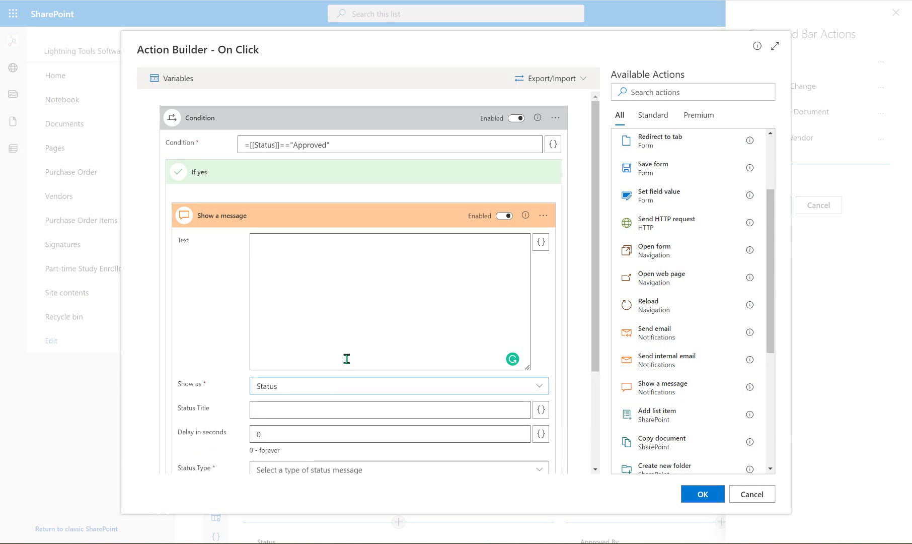
pyautogui.scroll(-3, 343, 359)
pyautogui.click(309, 280)
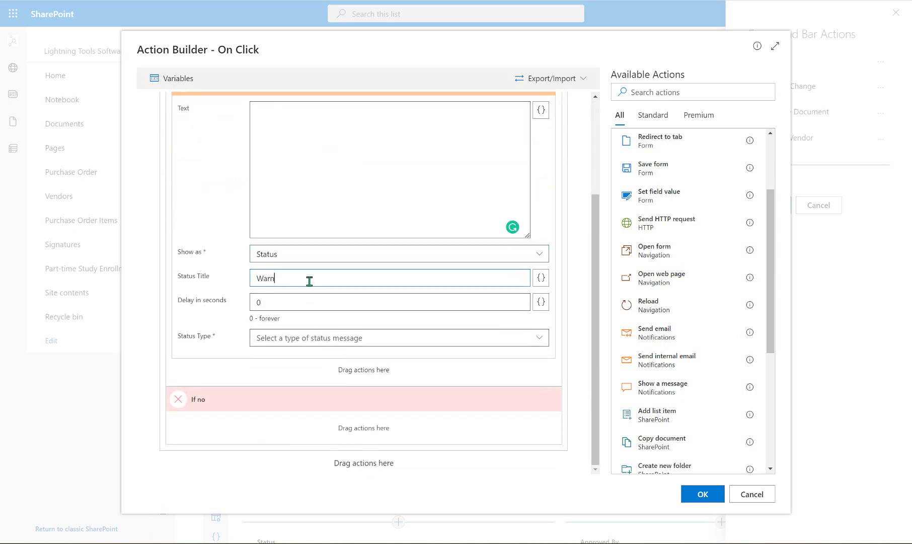
pyautogui.click(303, 302)
pyautogui.click(359, 342)
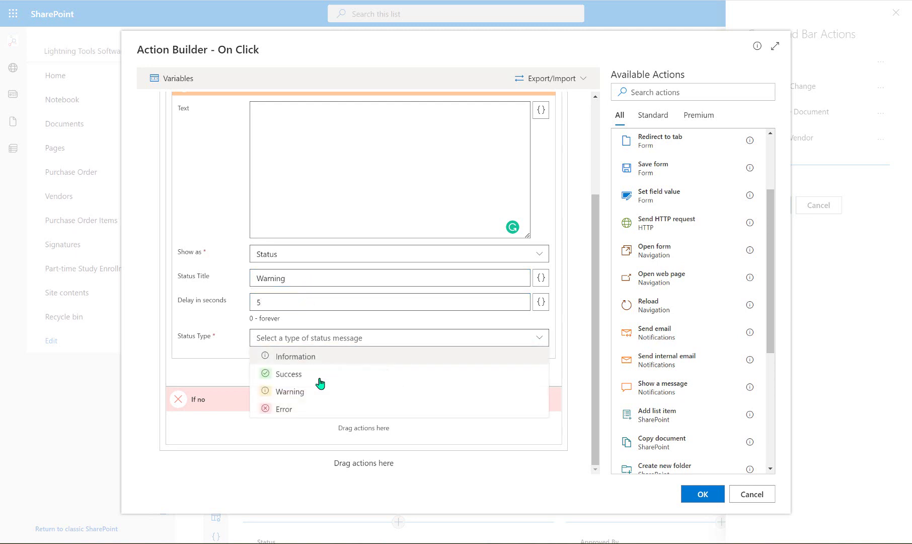
pyautogui.click(309, 391)
# Set the message text to 'You have already approved this Purchase Order.'
pyautogui.scroll(3, 346, 308)
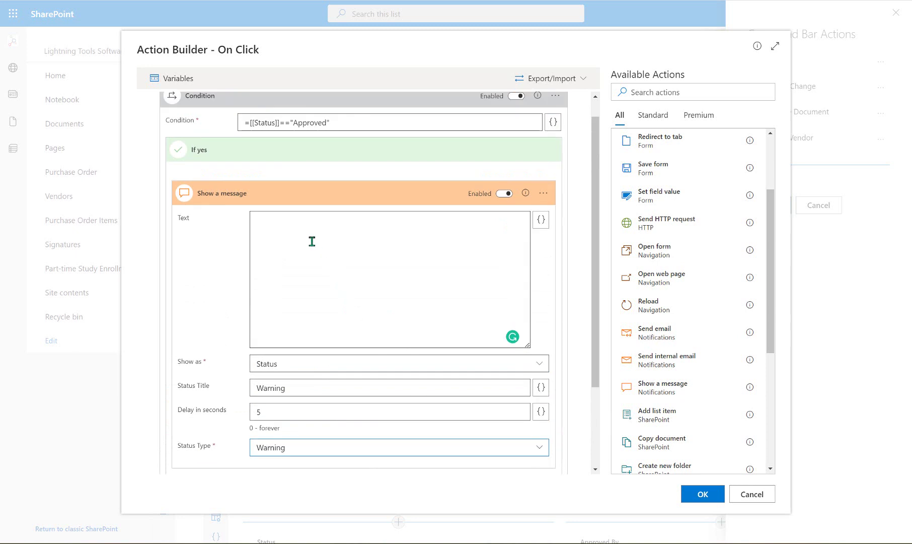
pyautogui.click(316, 241)
pyautogui.write('You have ')
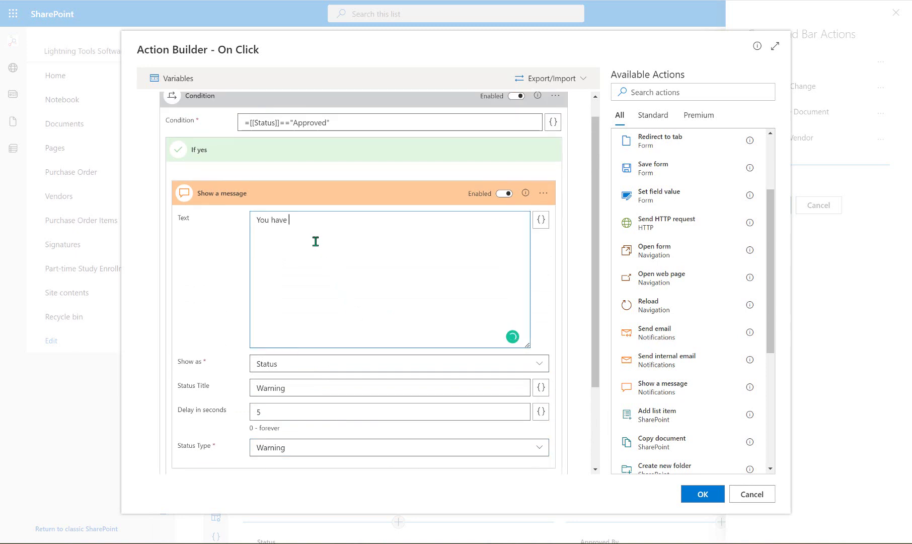
pyautogui.write('already approved this Purchase Order.')
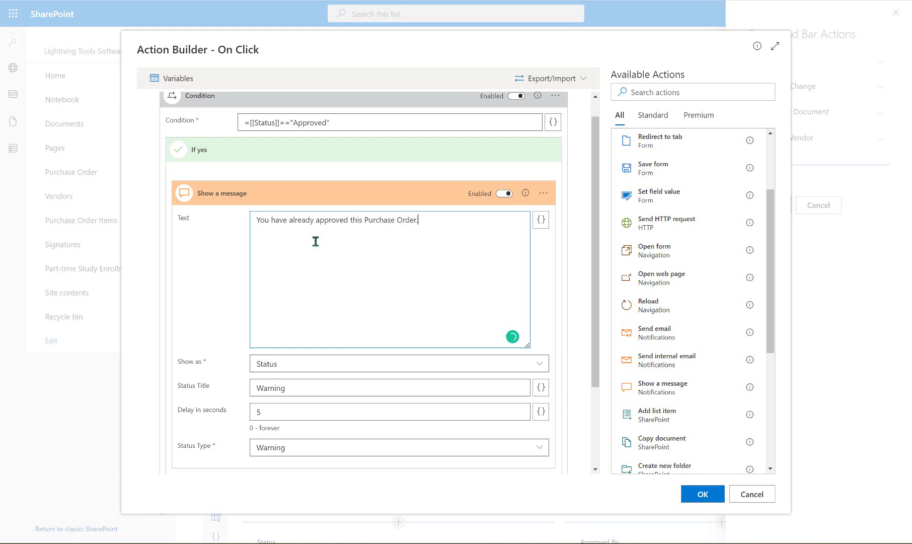
pyautogui.click(327, 203)
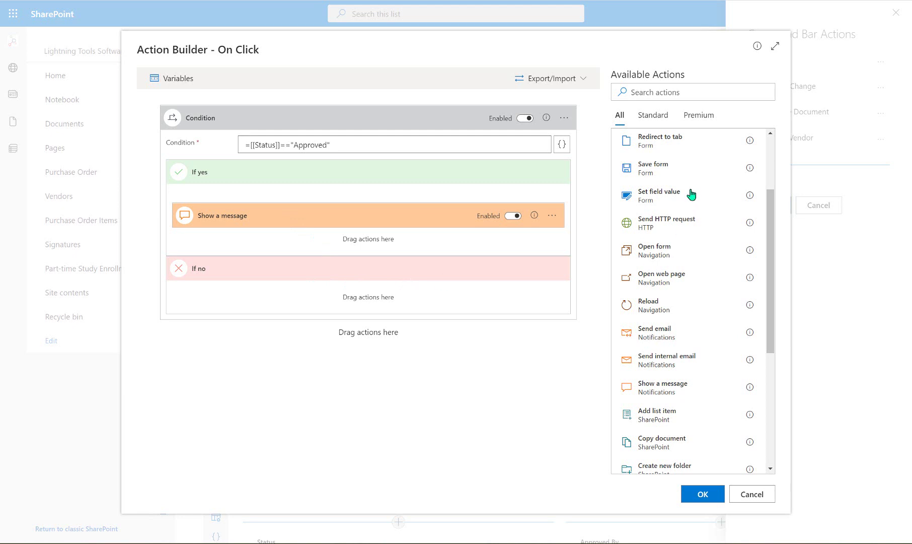
# Save the form in the If no branch and add three Set field value steps
pyautogui.moveTo(682, 171); pyautogui.dragTo(353, 301)
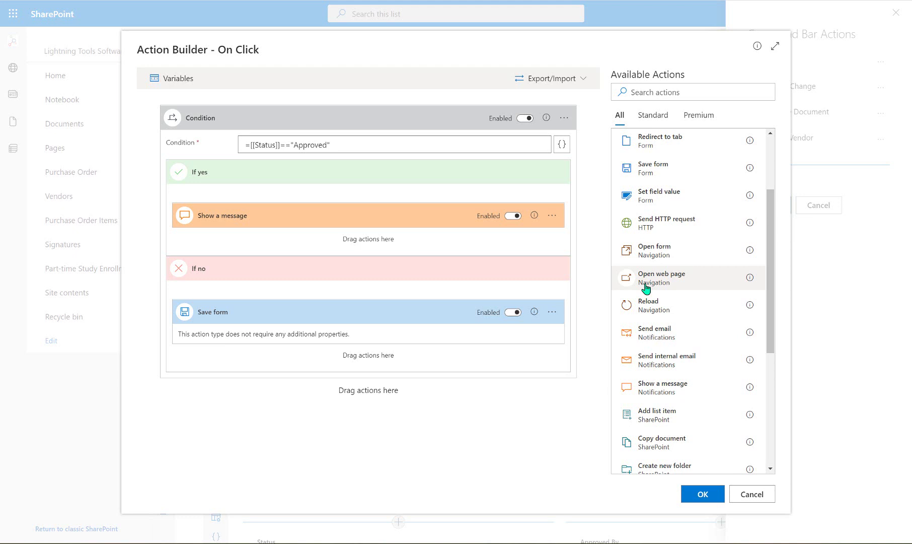
pyautogui.click(660, 198)
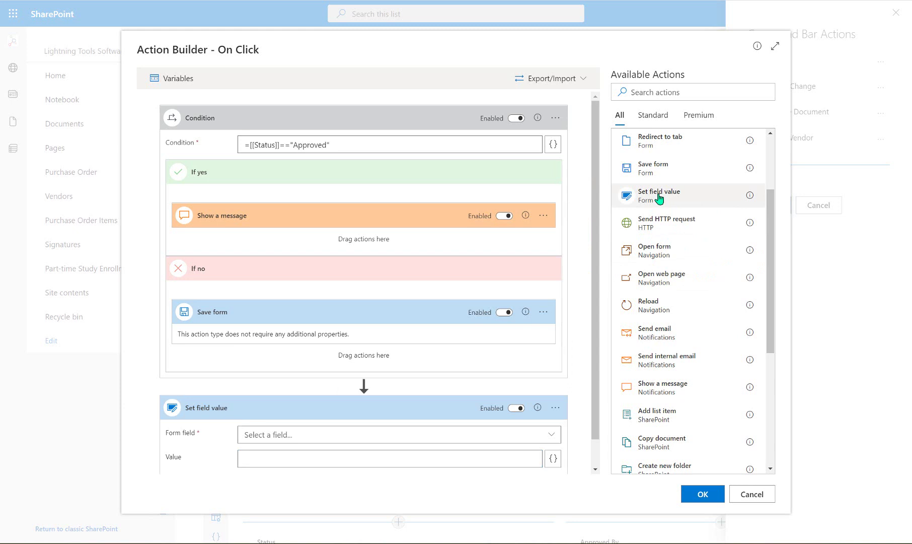
pyautogui.click(659, 199)
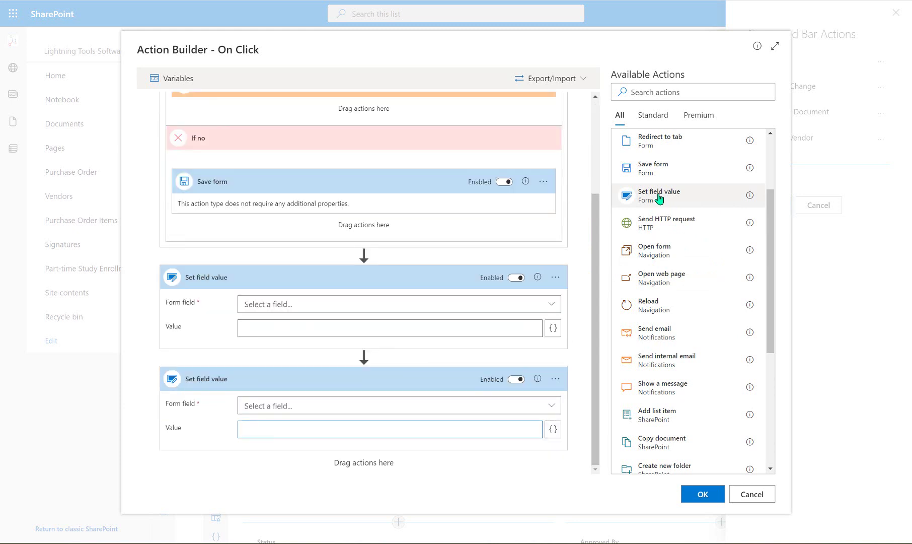
pyautogui.click(659, 199)
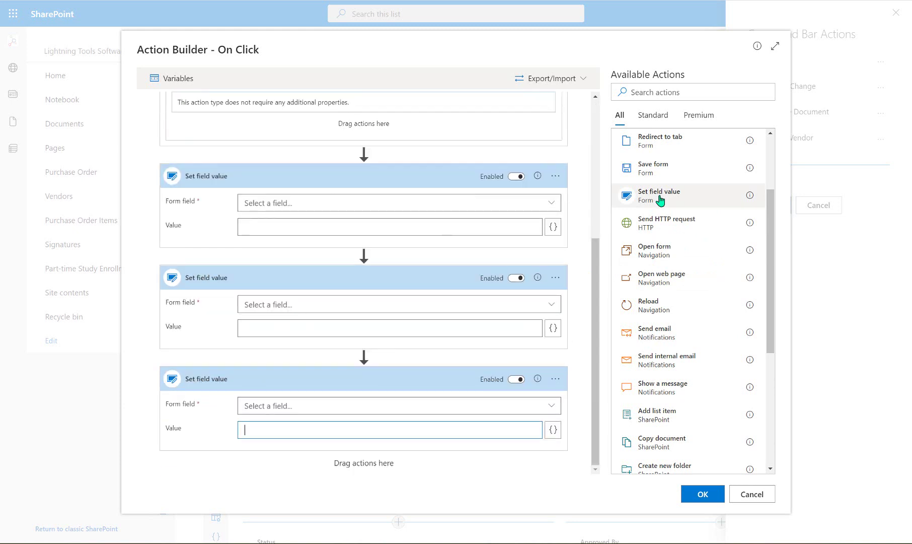
# Make the first Set field value step target the Status field
pyautogui.click(551, 204)
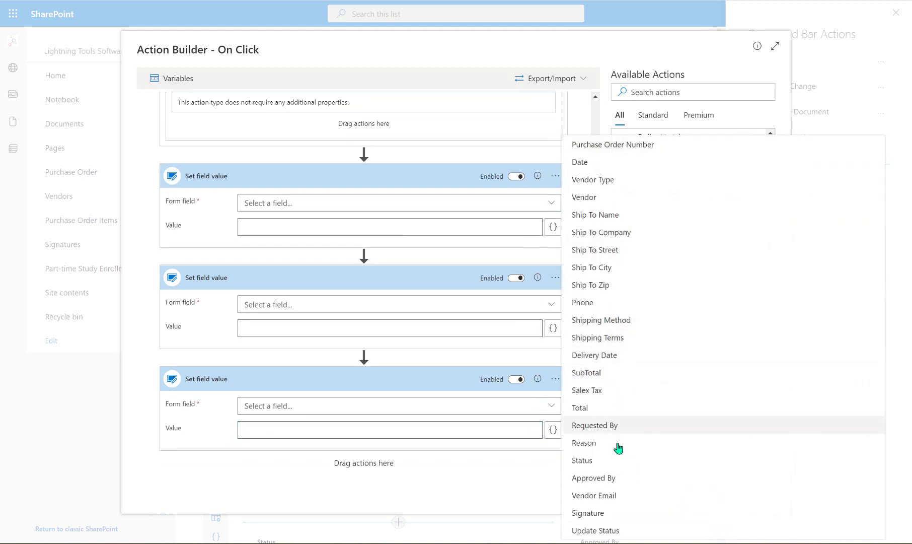
pyautogui.click(615, 461)
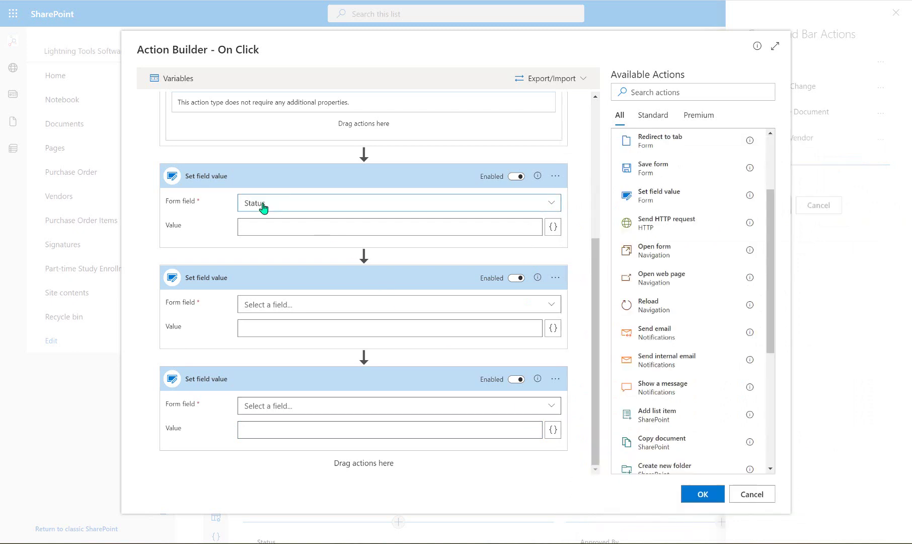
pyautogui.click(553, 227)
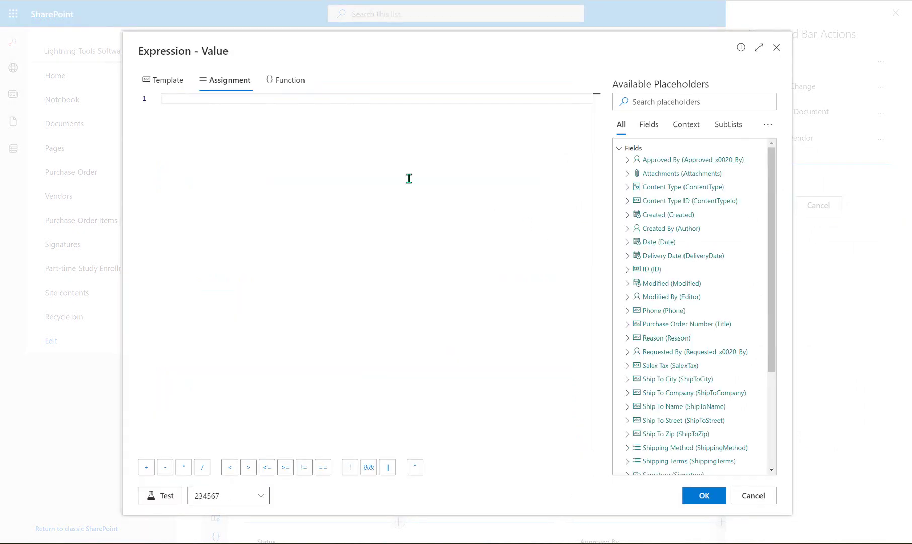
# Set Status's value to the template text Approved, testing it evaluates to plain Approved
pyautogui.click(178, 82)
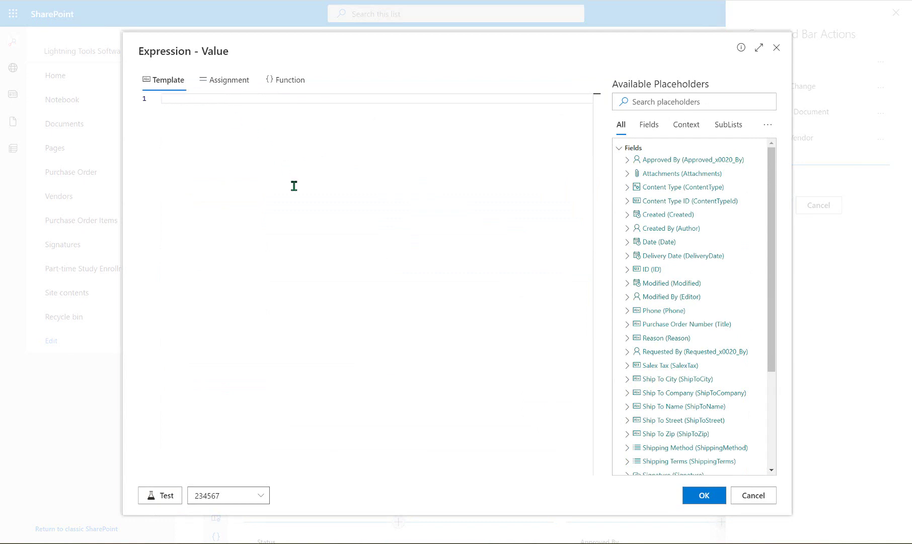
pyautogui.write('"please')
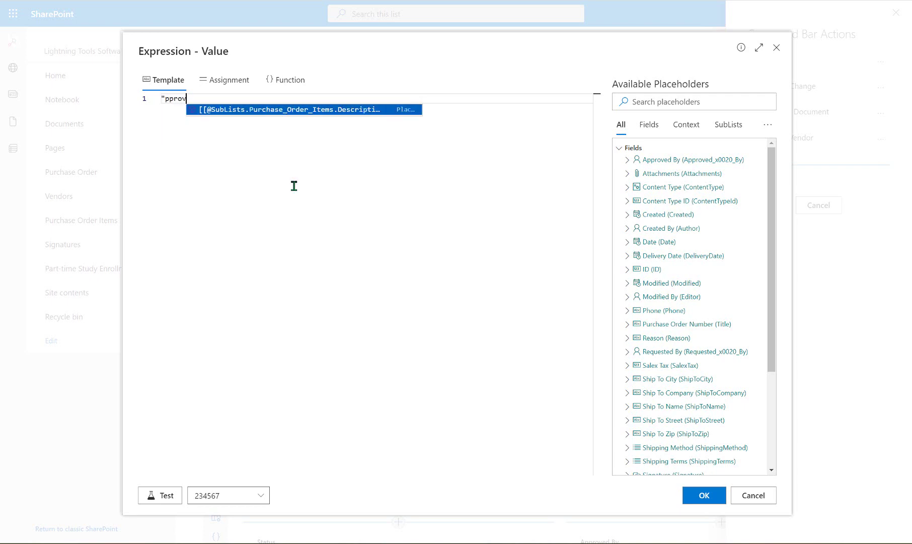
pyautogui.press('BackSpace')
pyautogui.press('BackSpace')
pyautogui.press('BackSpace')
pyautogui.press('BackSpace')
pyautogui.press('BackSpace')
pyautogui.press('BackSpace')
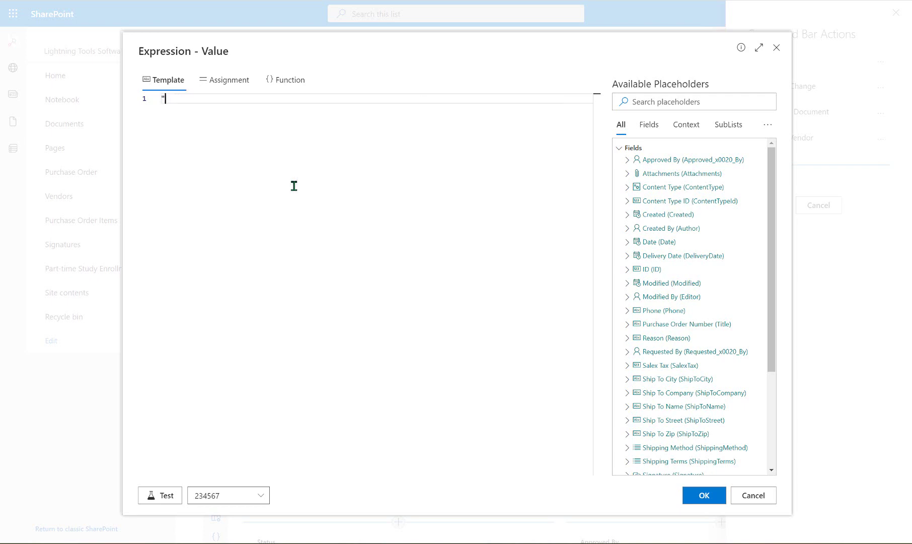
pyautogui.write('Approved"')
pyautogui.click(173, 493)
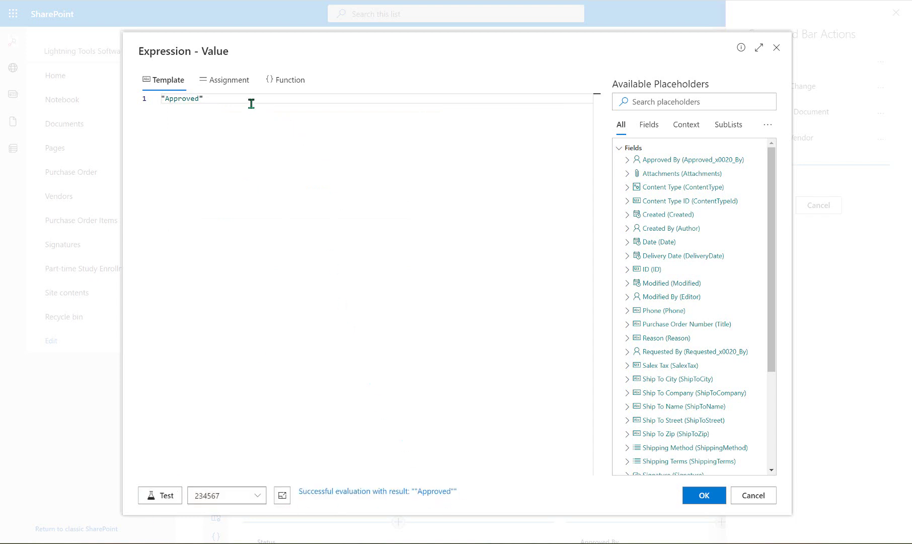
pyautogui.click(161, 99)
pyautogui.press('Delete')
pyautogui.click(161, 499)
pyautogui.click(701, 495)
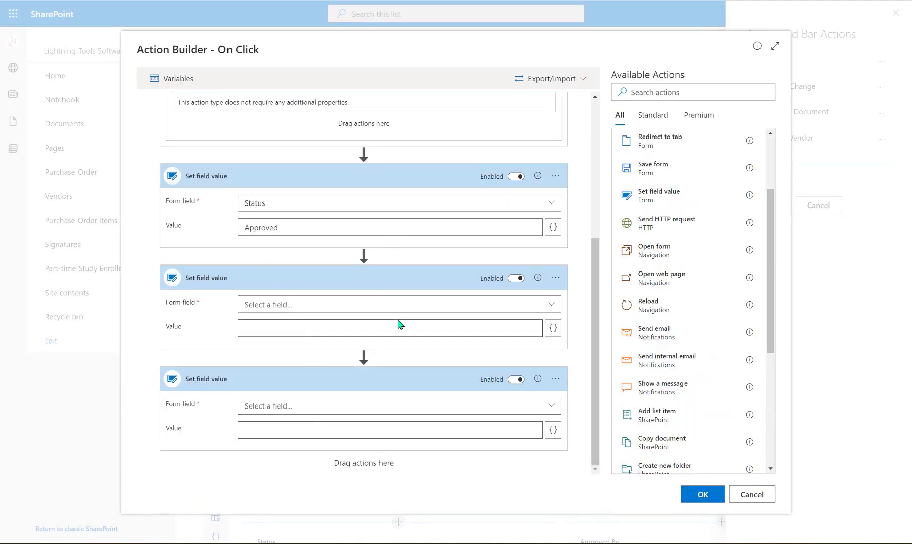
# Make the second Set field value step target the Approved By field
pyautogui.click(551, 305)
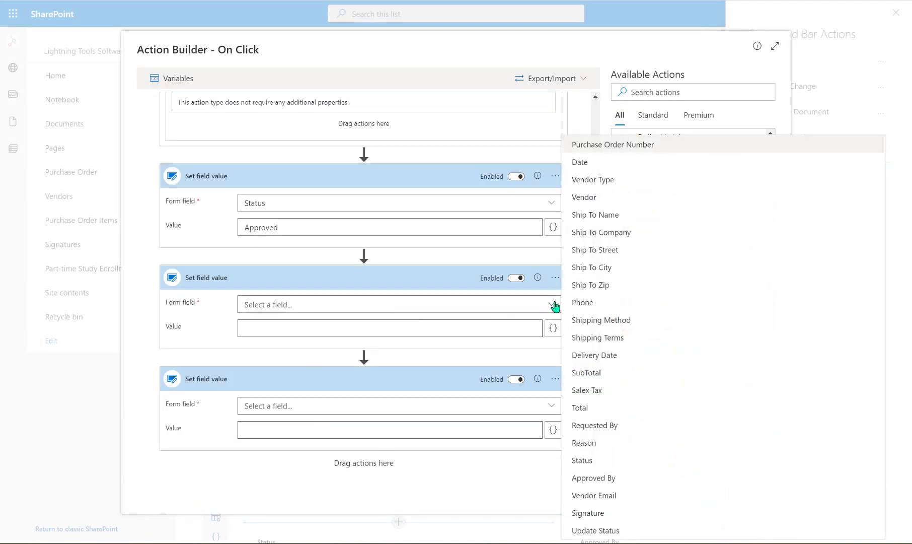
pyautogui.click(627, 477)
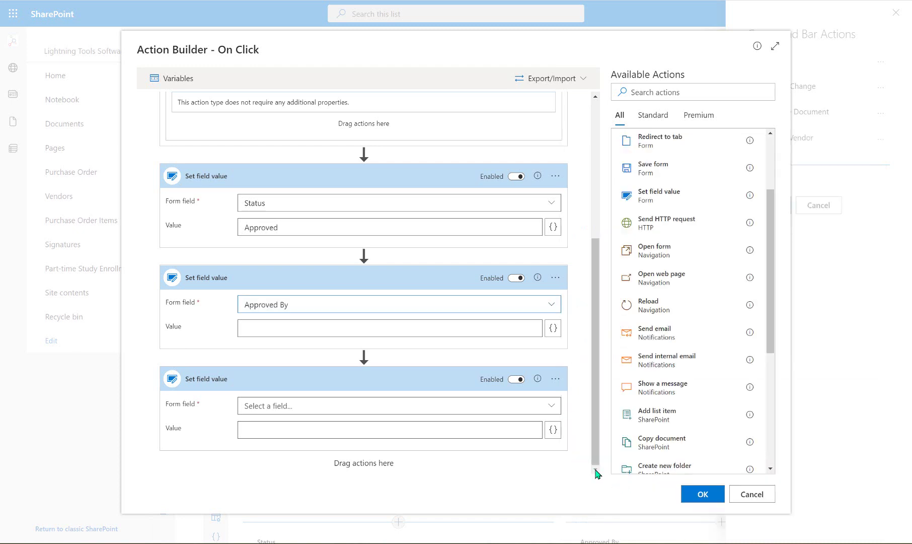
pyautogui.click(553, 329)
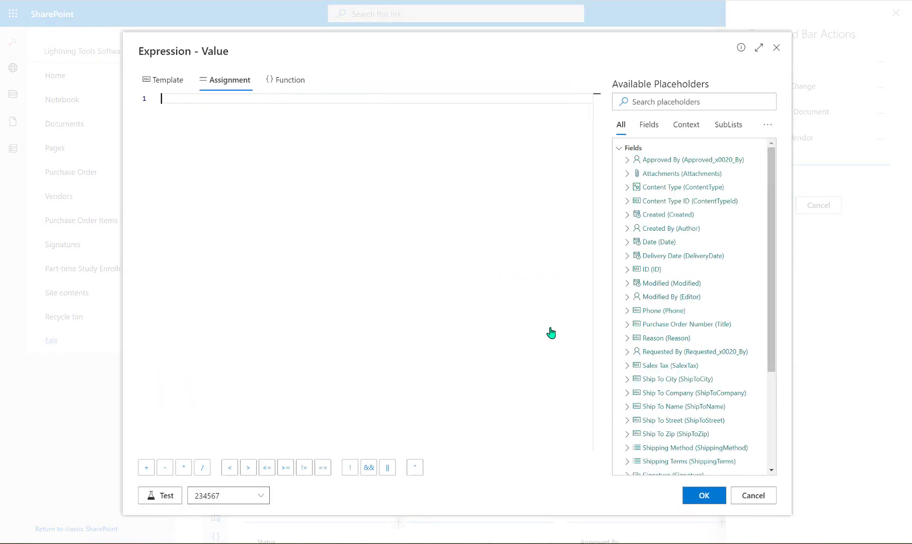
pyautogui.scroll(-3, 675, 313)
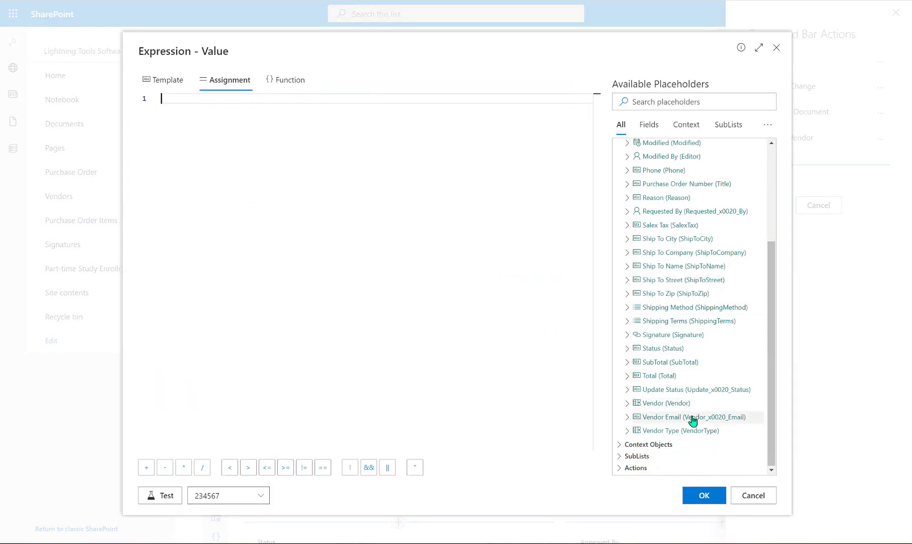
pyautogui.click(650, 443)
pyautogui.scroll(-1, 665, 352)
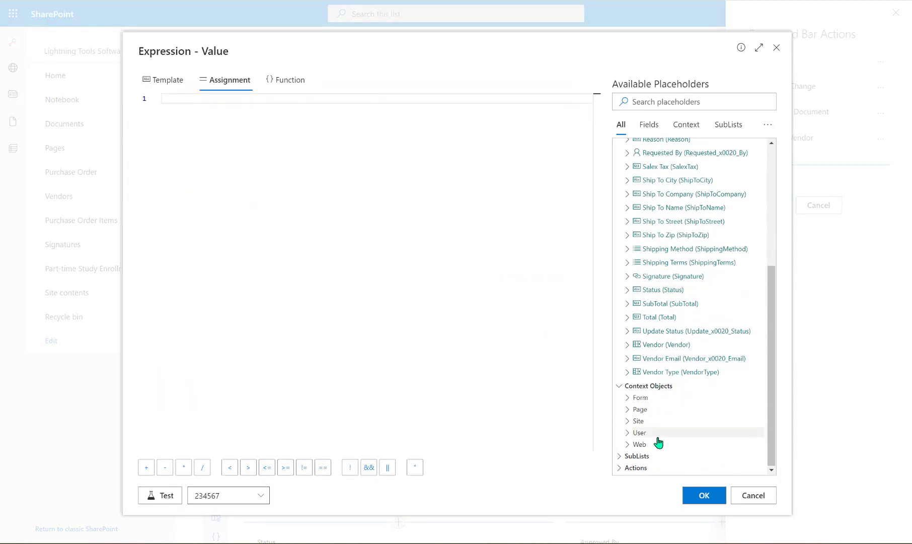
pyautogui.click(644, 433)
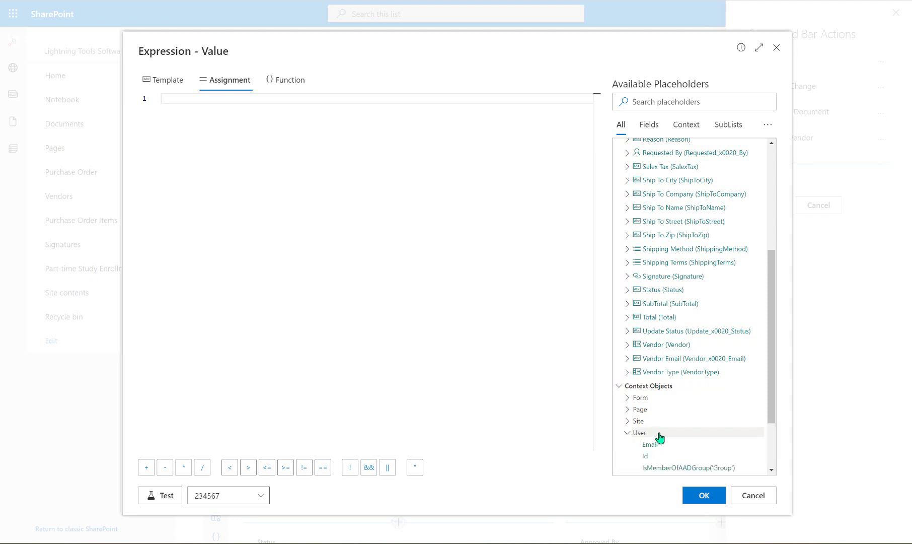
pyautogui.scroll(-2, 692, 395)
pyautogui.click(639, 348)
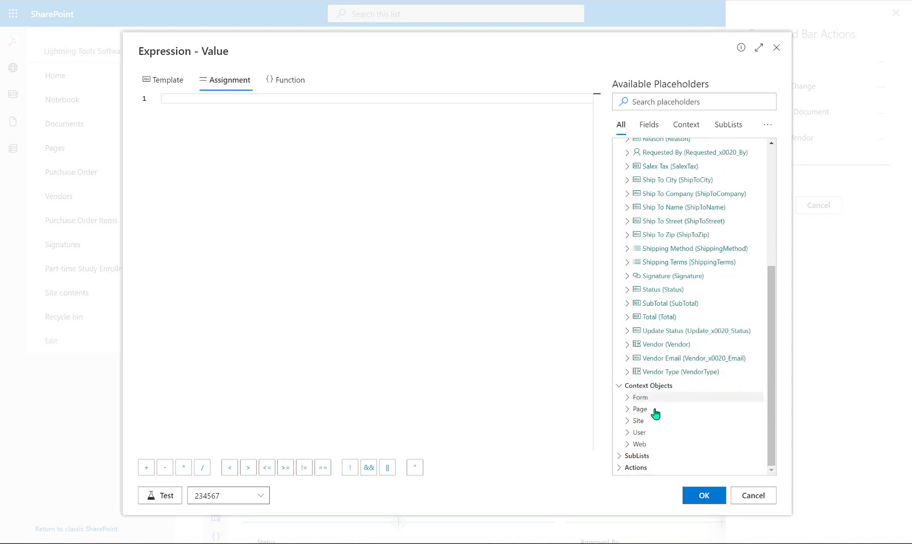
pyautogui.click(647, 433)
pyautogui.scroll(-2, 655, 434)
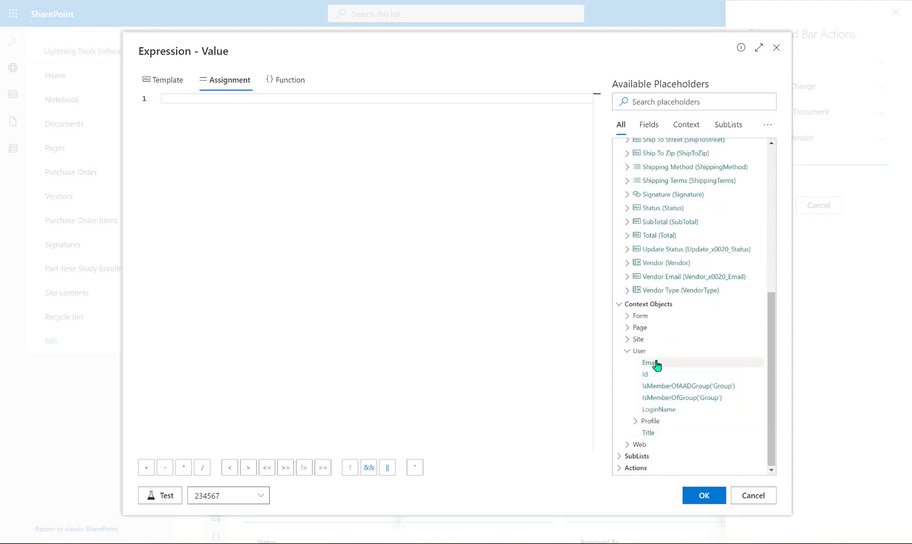
pyautogui.click(670, 432)
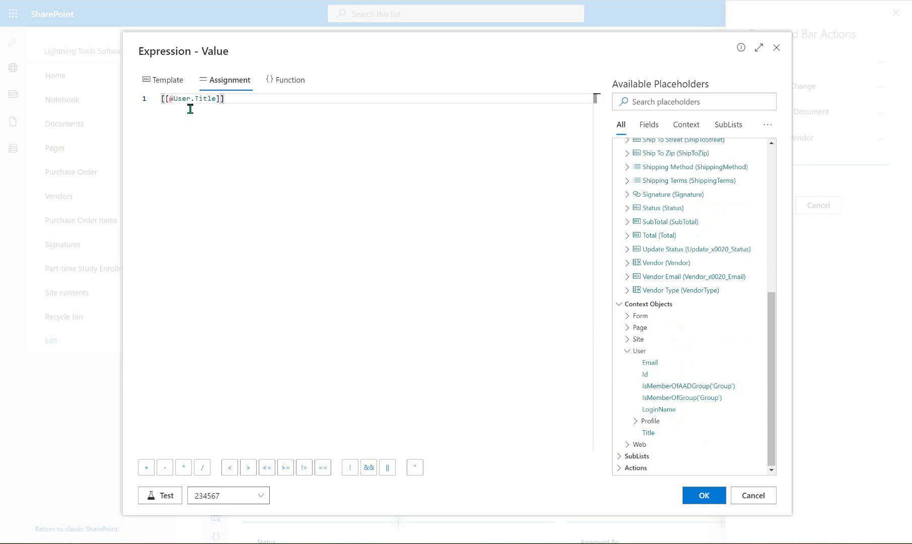
pyautogui.click(698, 499)
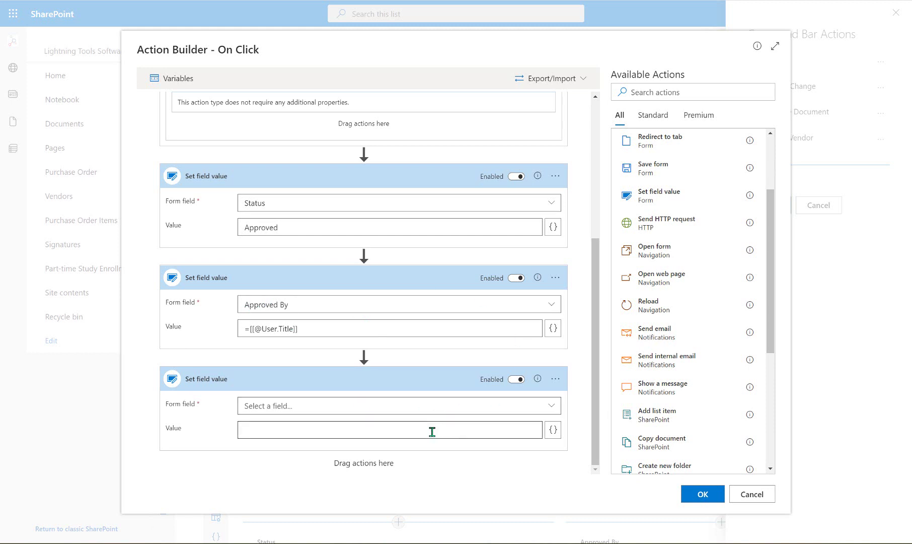
# Delete the empty third Set field value step
pyautogui.click(555, 379)
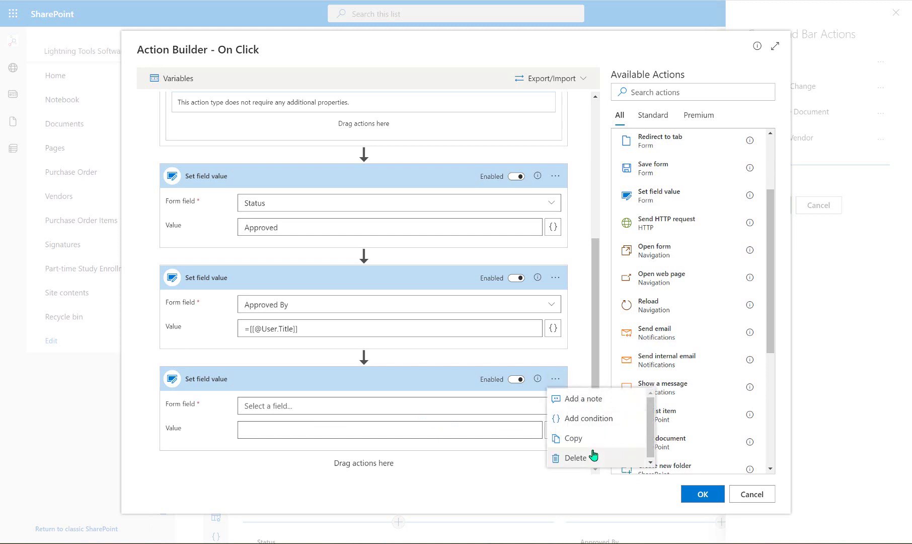
pyautogui.click(576, 457)
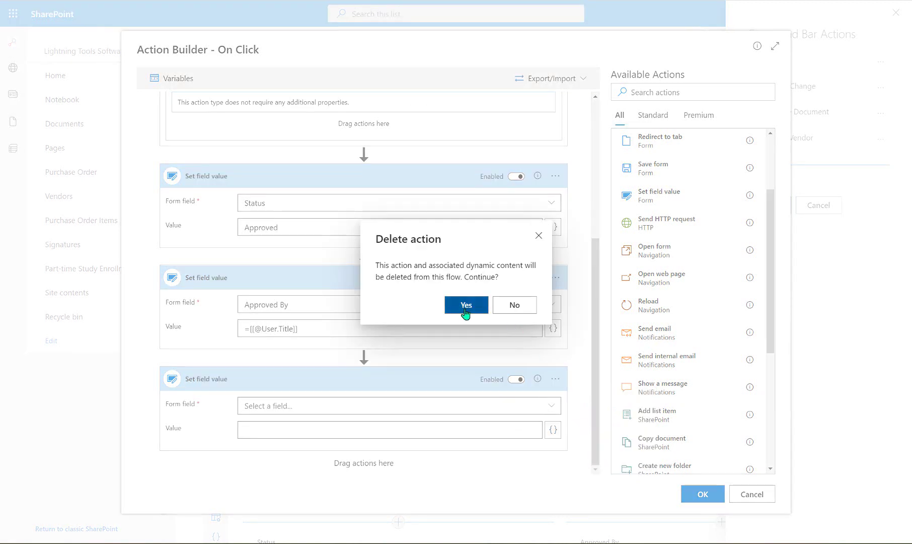
pyautogui.click(466, 305)
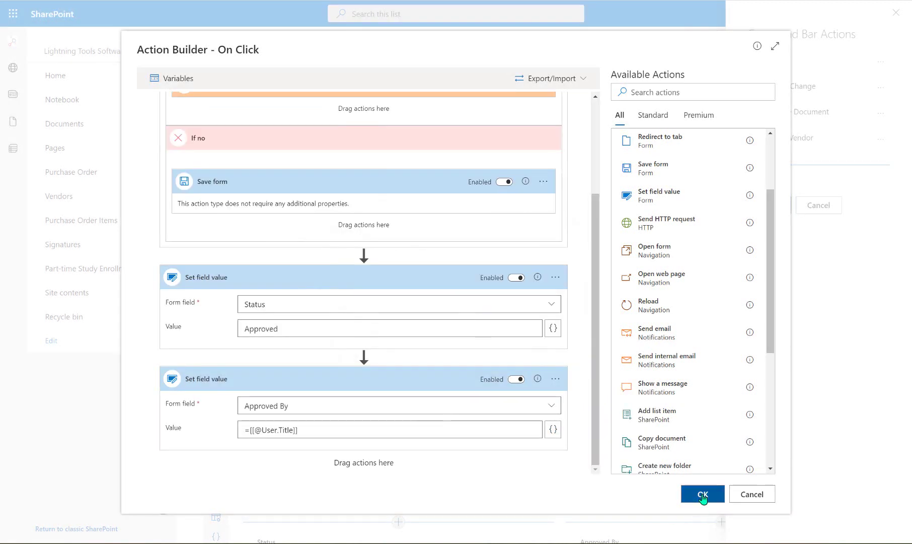
# Confirm the Approve action flow and save the command bar configuration
pyautogui.click(703, 495)
pyautogui.click(464, 402)
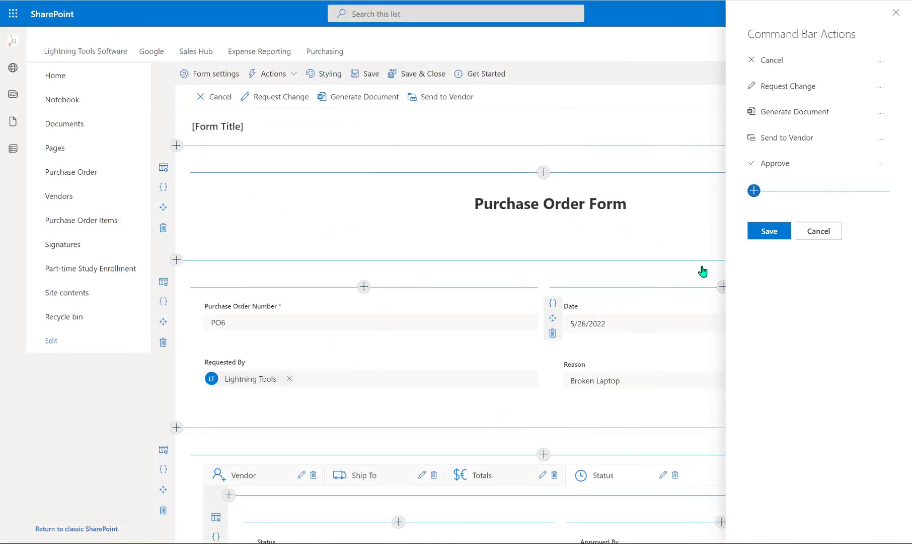
pyautogui.click(763, 237)
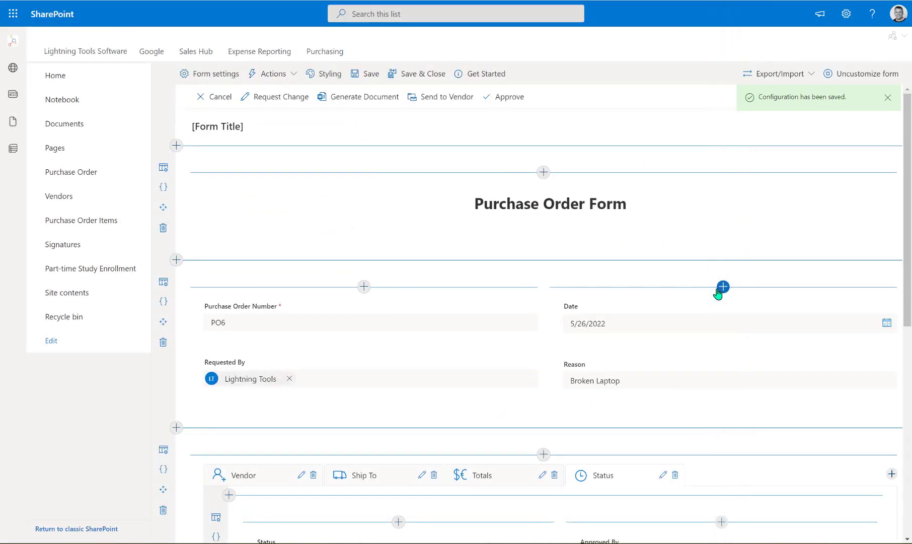
pyautogui.scroll(-5, 673, 315)
pyautogui.scroll(-1, 674, 315)
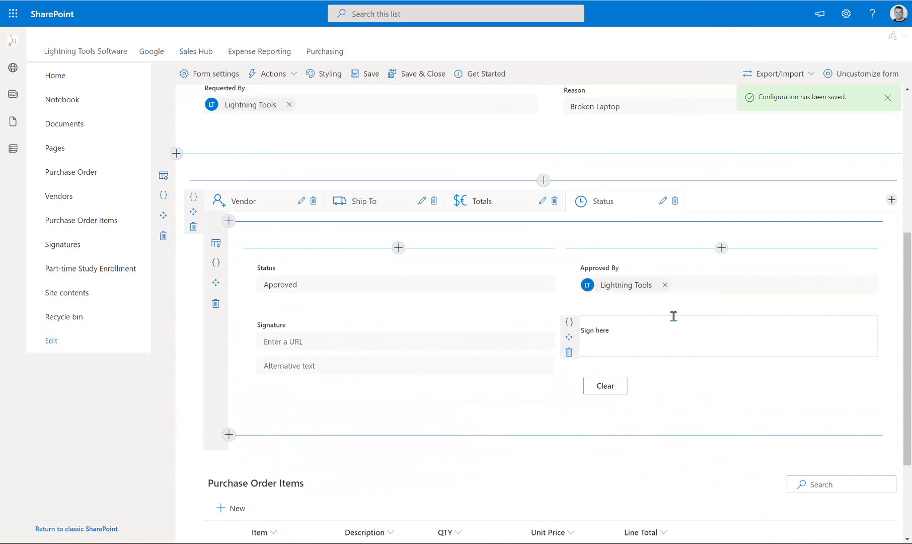
# Insert a new date-only column named ApprovedDate between the Status and Signature fields
pyautogui.click(398, 305)
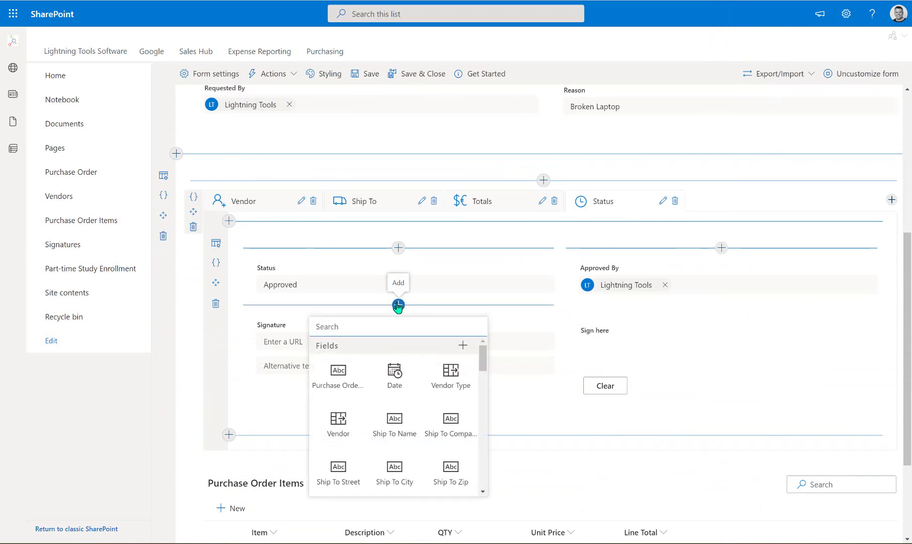
pyautogui.click(459, 346)
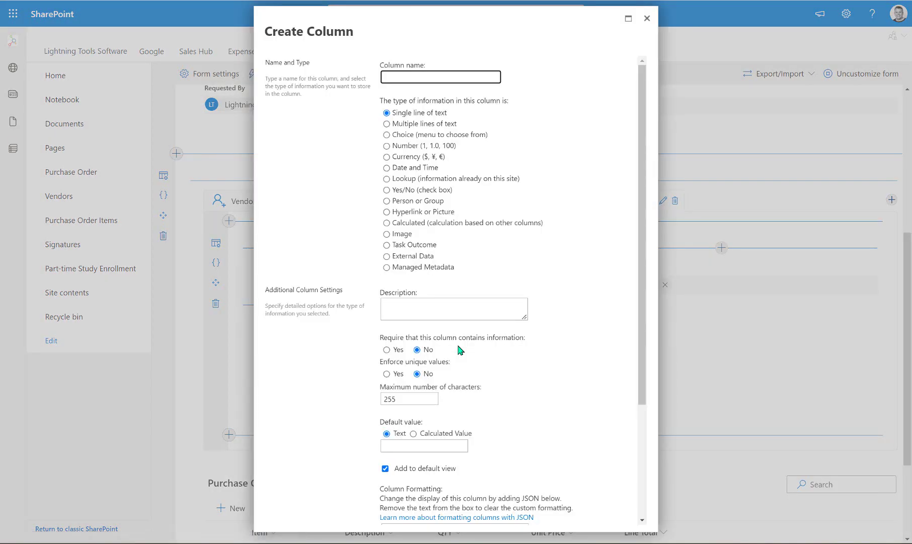
pyautogui.click(423, 168)
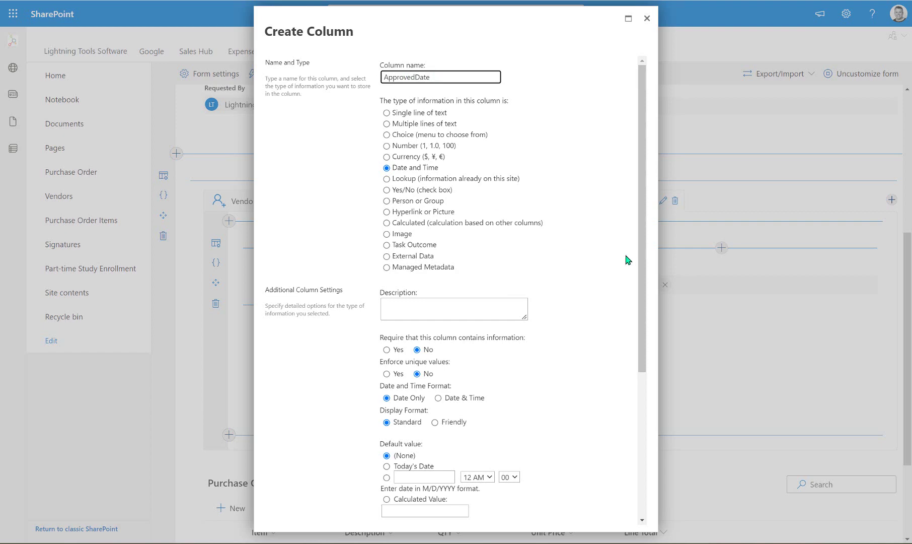
pyautogui.moveTo(626, 260); pyautogui.dragTo(616, 275)
pyautogui.scroll(-3, 616, 274)
pyautogui.click(615, 276)
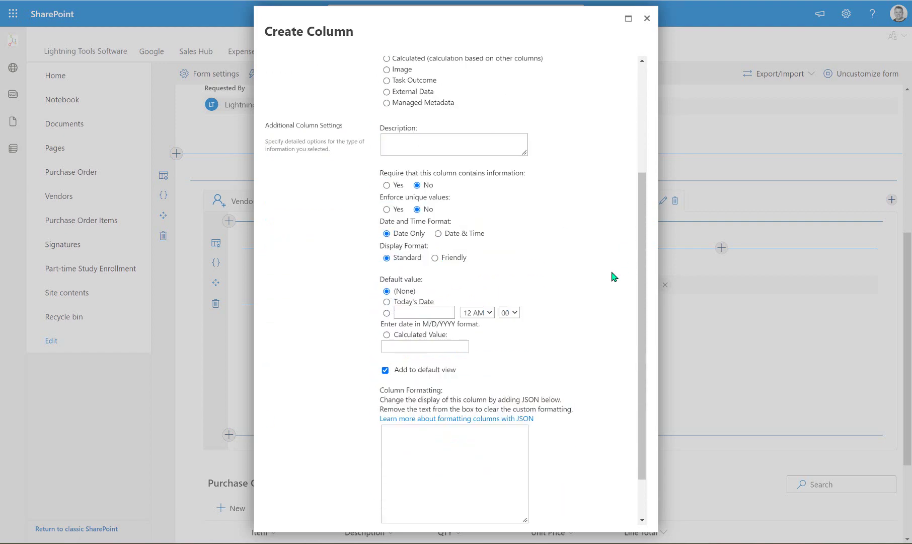
pyautogui.scroll(-2, 613, 276)
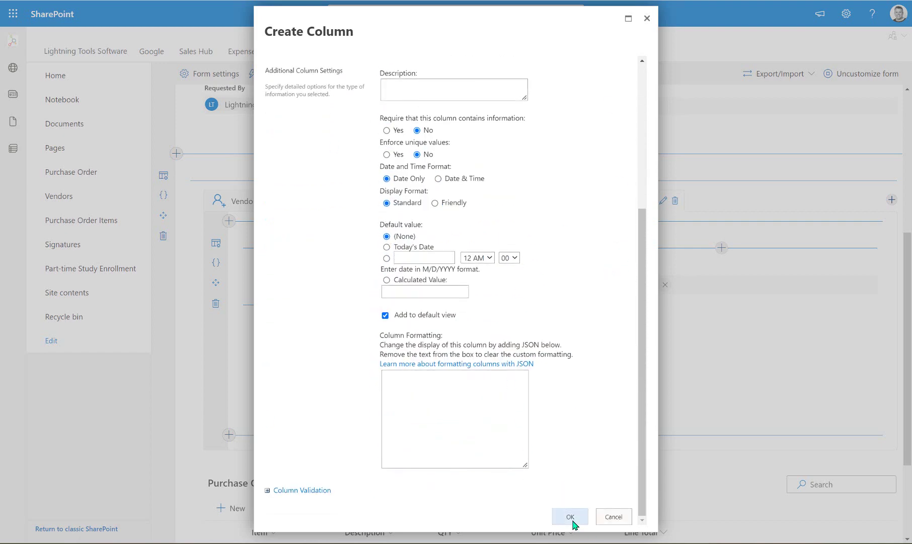
pyautogui.click(568, 516)
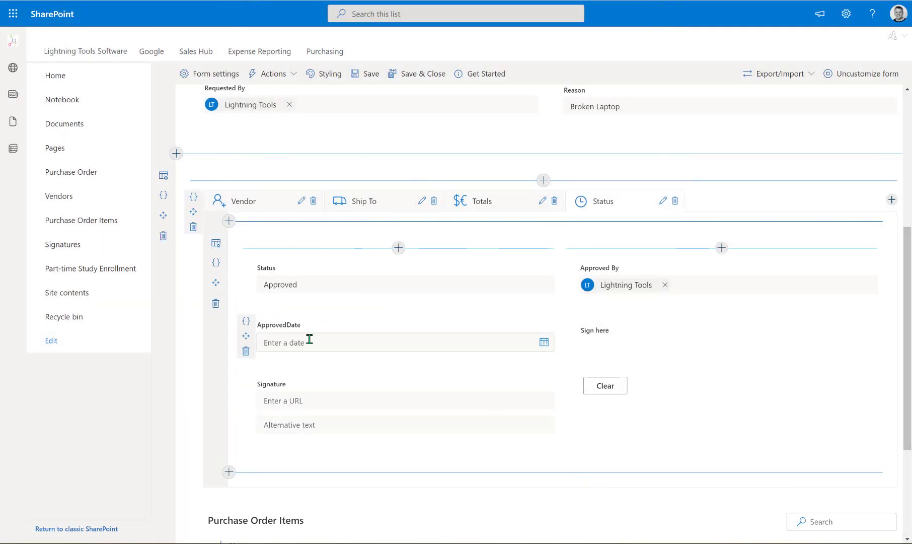
pyautogui.click(274, 74)
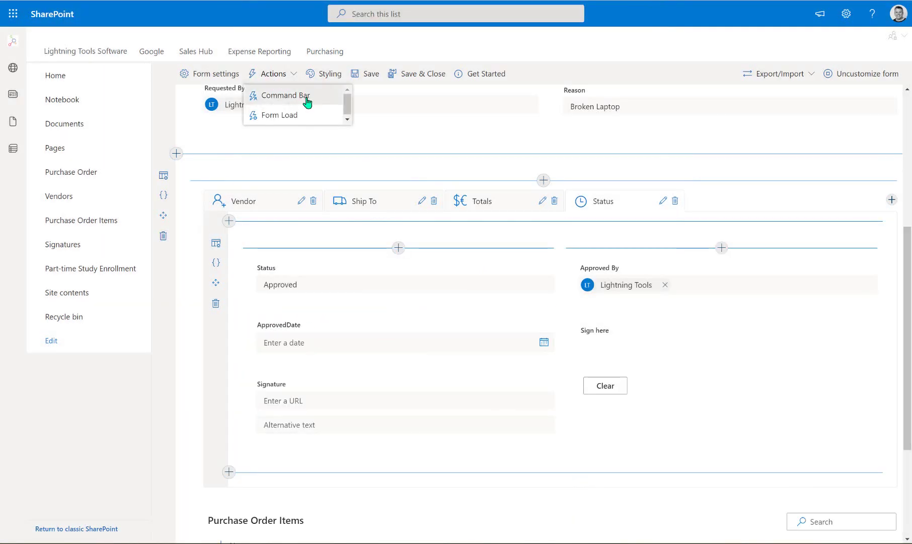
# Open the action flow of the Approve command bar button
pyautogui.click(307, 101)
pyautogui.click(881, 164)
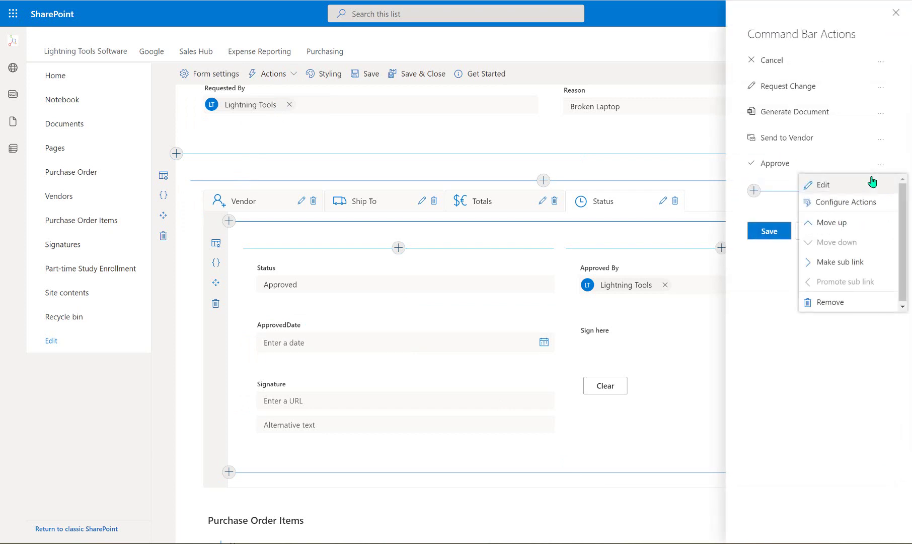
pyautogui.click(858, 204)
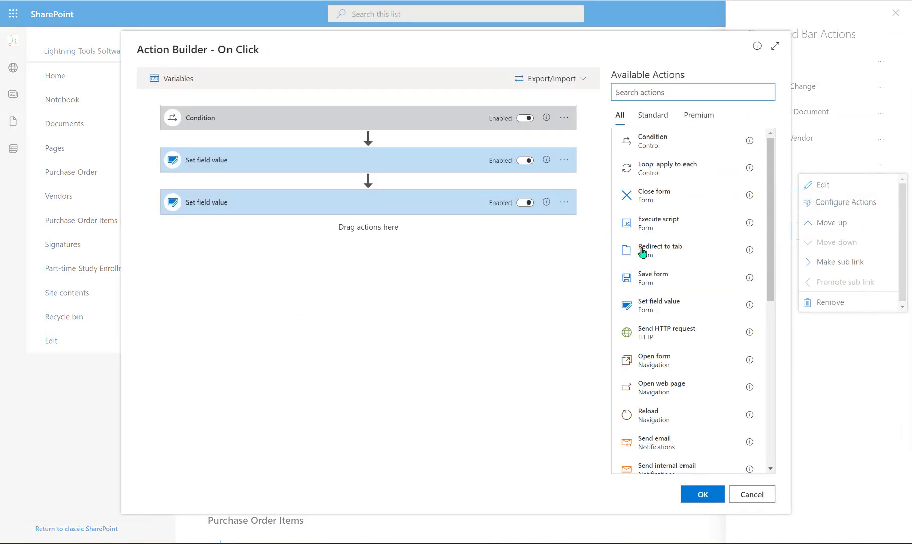
# Add a Set field value step targeting ApprovedDate and open its value expression editor
pyautogui.moveTo(668, 305); pyautogui.dragTo(286, 248)
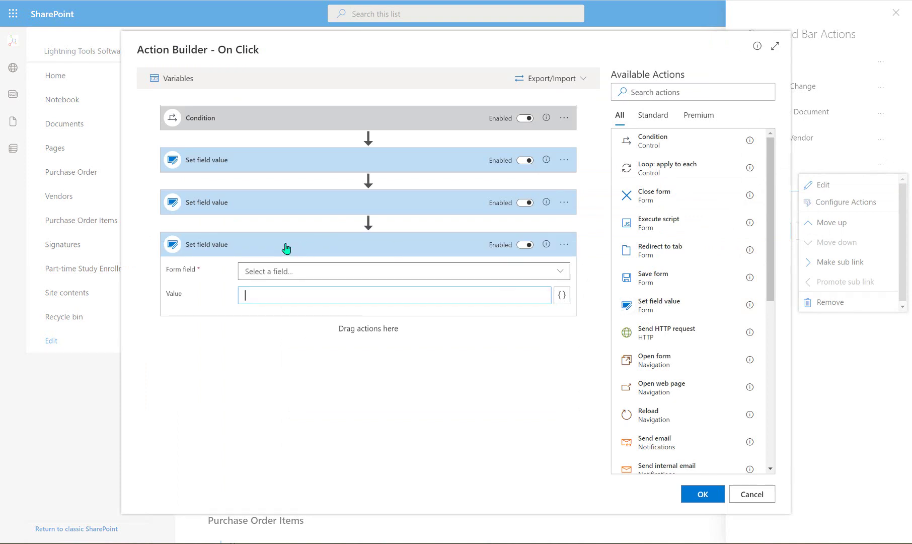
pyautogui.click(561, 271)
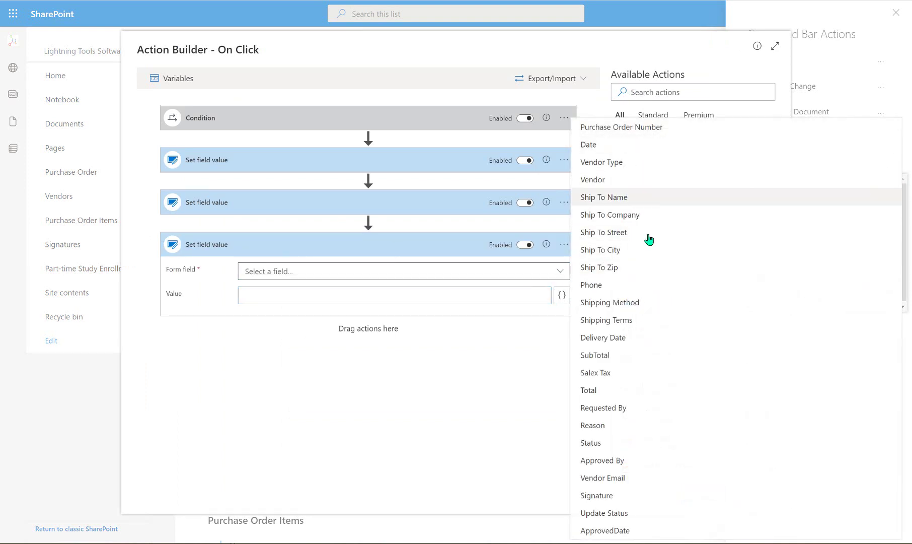
pyautogui.click(634, 528)
pyautogui.click(475, 292)
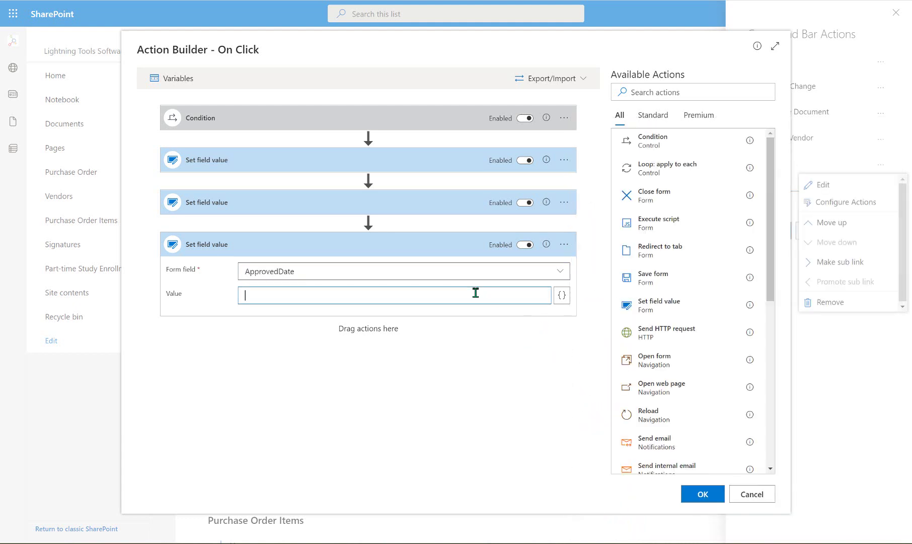
pyautogui.click(562, 295)
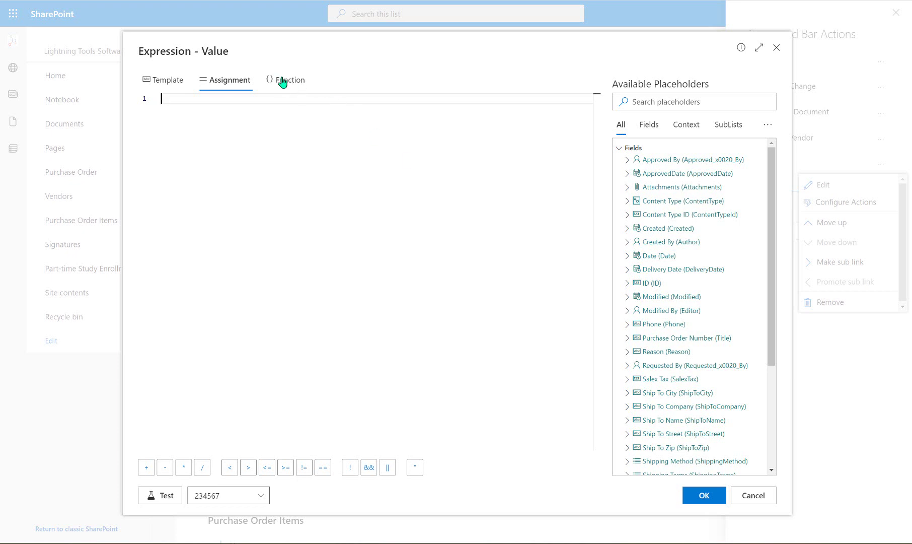
# Use the function 'var date = new Date();return date;' as ApprovedDate's value, tested and accepted
pyautogui.scroll(-3, 622, 345)
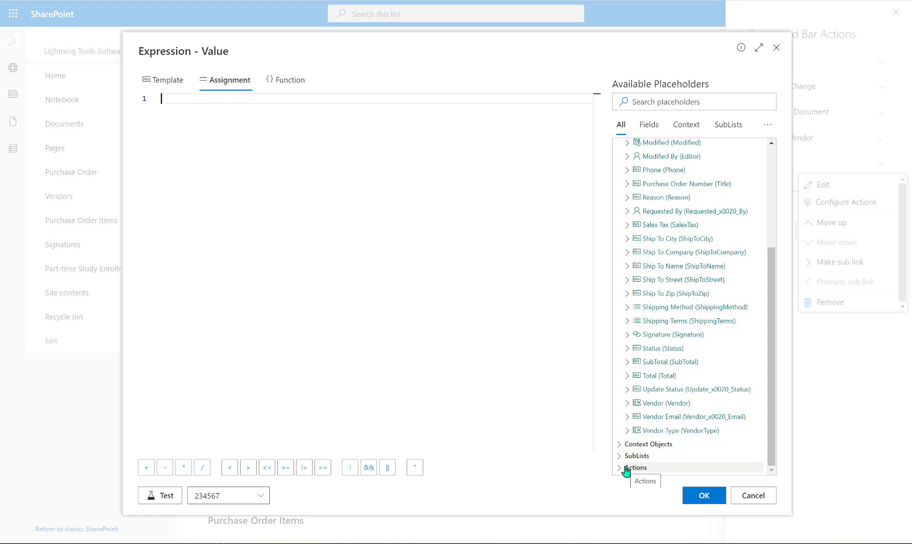
pyautogui.click(303, 87)
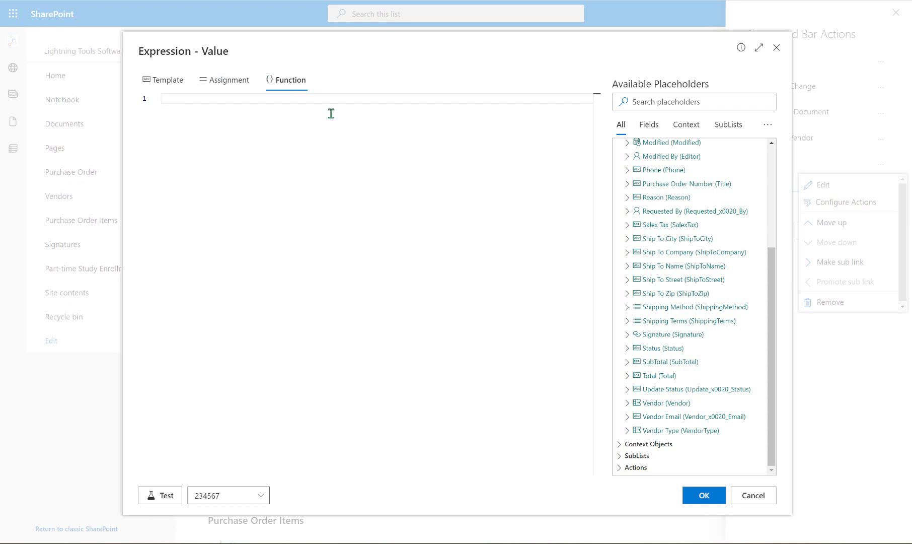
pyautogui.write('var Da')
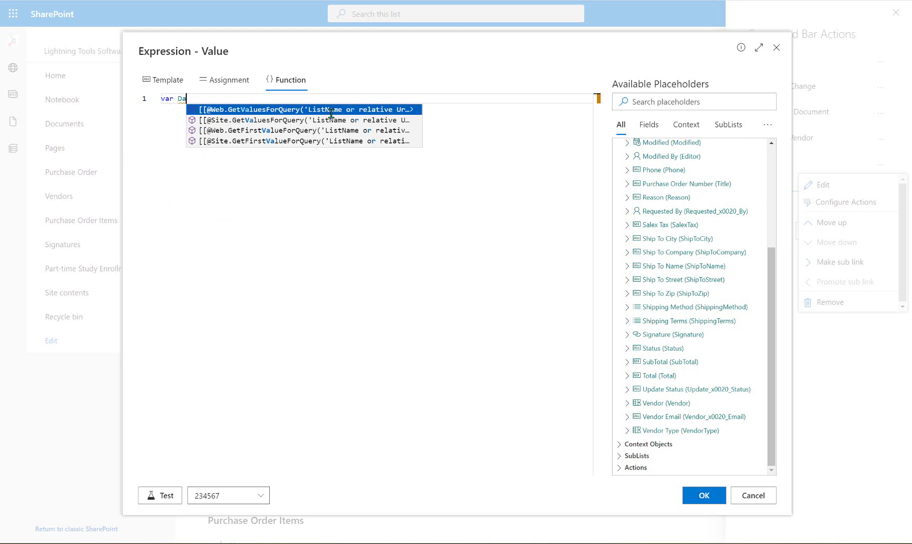
pyautogui.press('BackSpace')
pyautogui.press('BackSpace')
pyautogui.write('date')
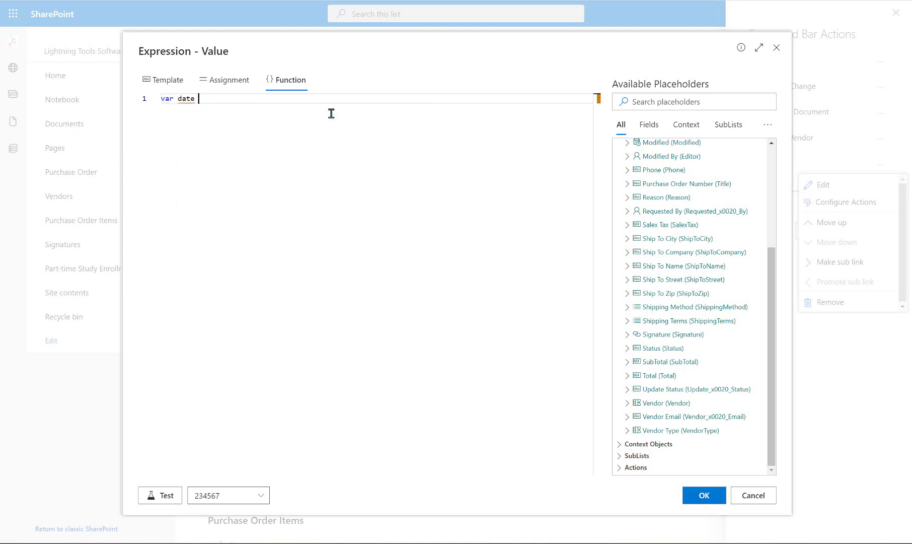
pyautogui.write(' = new Date')
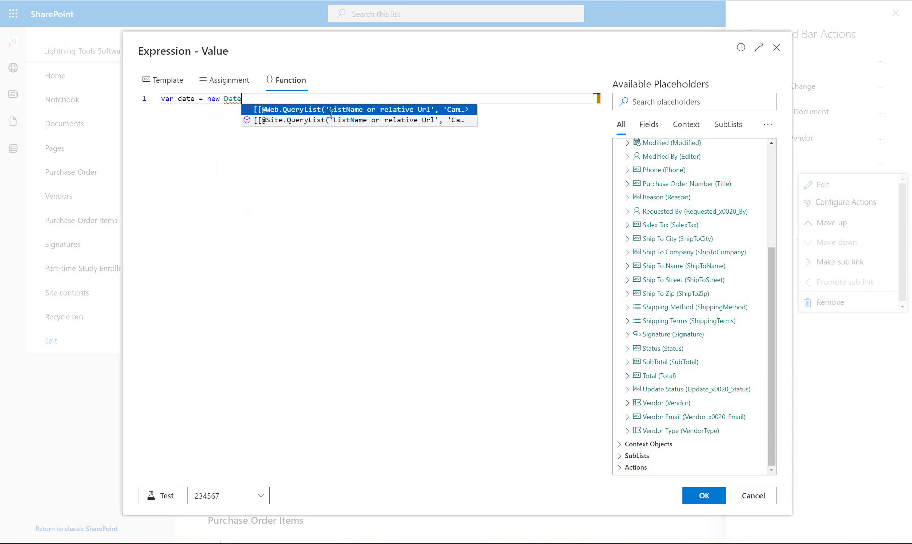
pyautogui.write('();r')
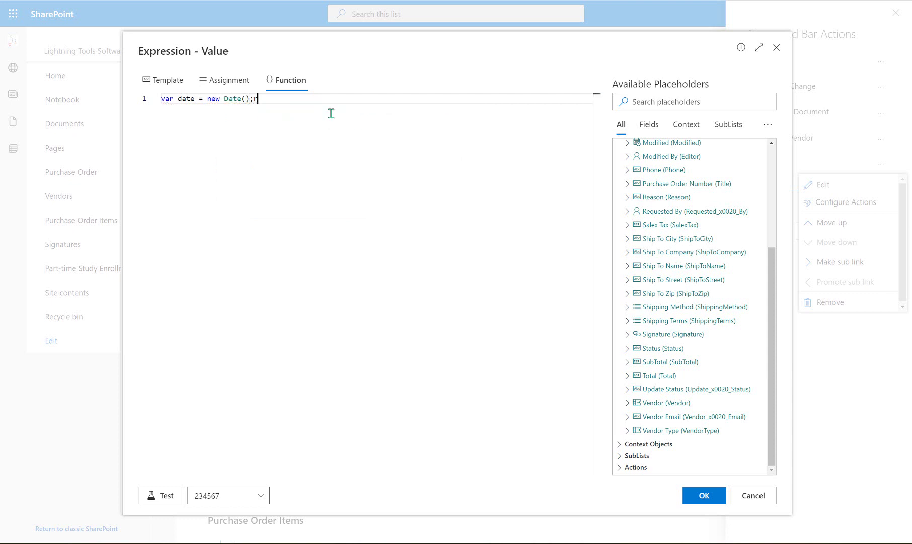
pyautogui.write('eturn date;')
pyautogui.click(165, 498)
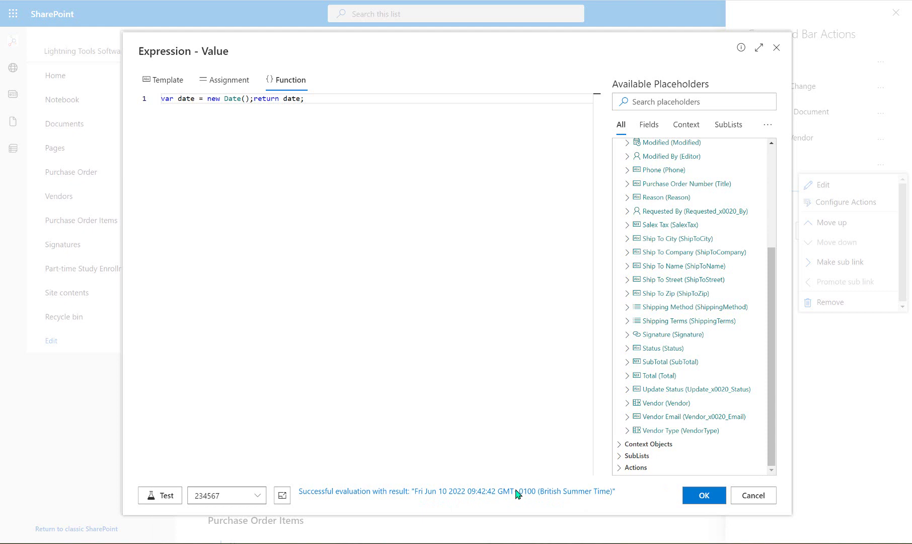
pyautogui.click(708, 501)
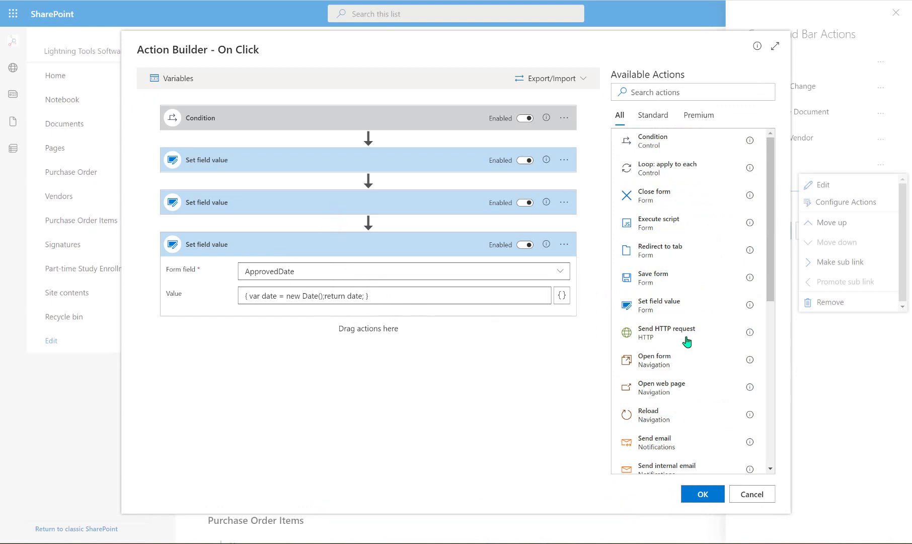
# Append a Send email step to the end of the Approve flow
pyautogui.scroll(-1, 708, 360)
pyautogui.scroll(-2, 708, 360)
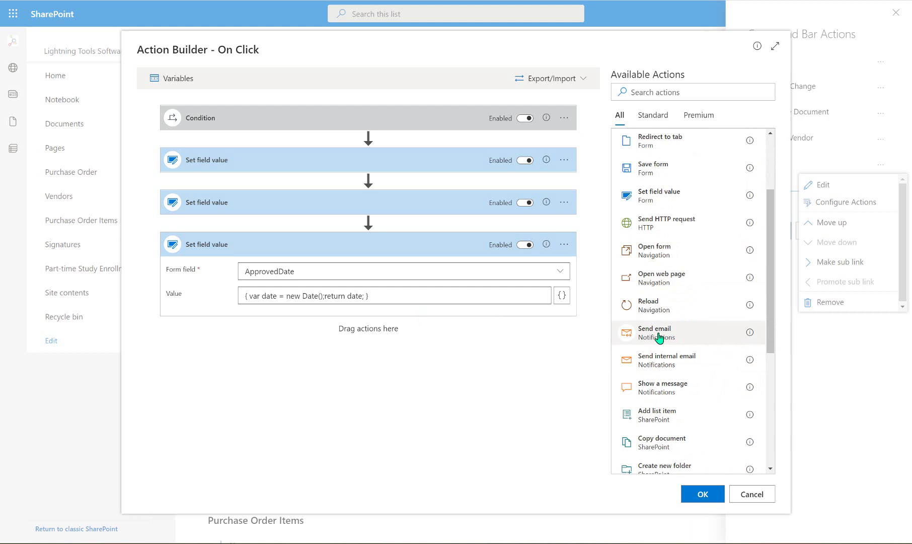
pyautogui.moveTo(659, 338); pyautogui.dragTo(476, 338)
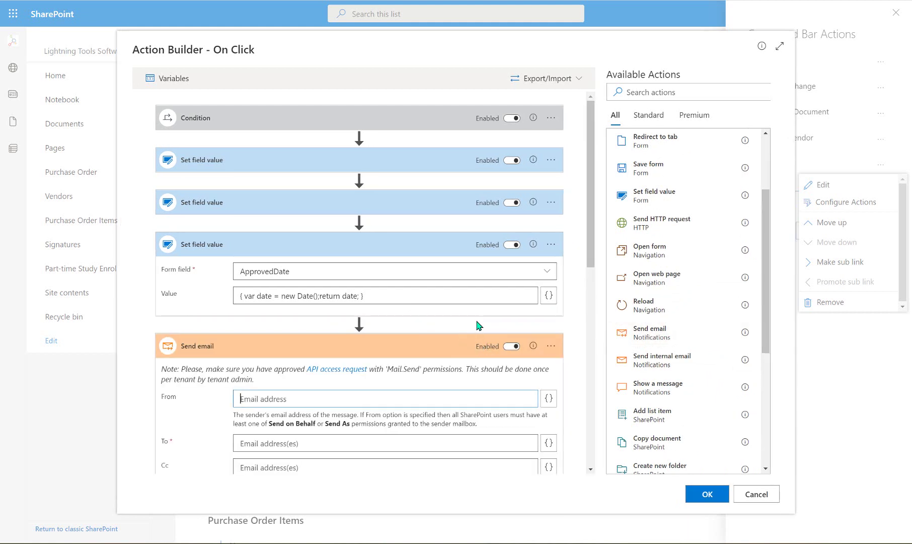
pyautogui.scroll(-2, 477, 326)
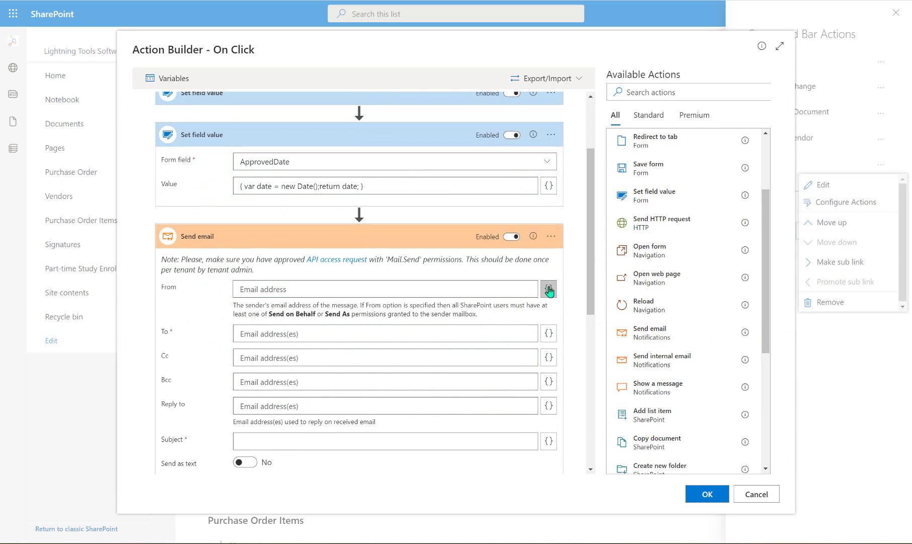
pyautogui.click(549, 291)
pyautogui.scroll(-5, 674, 365)
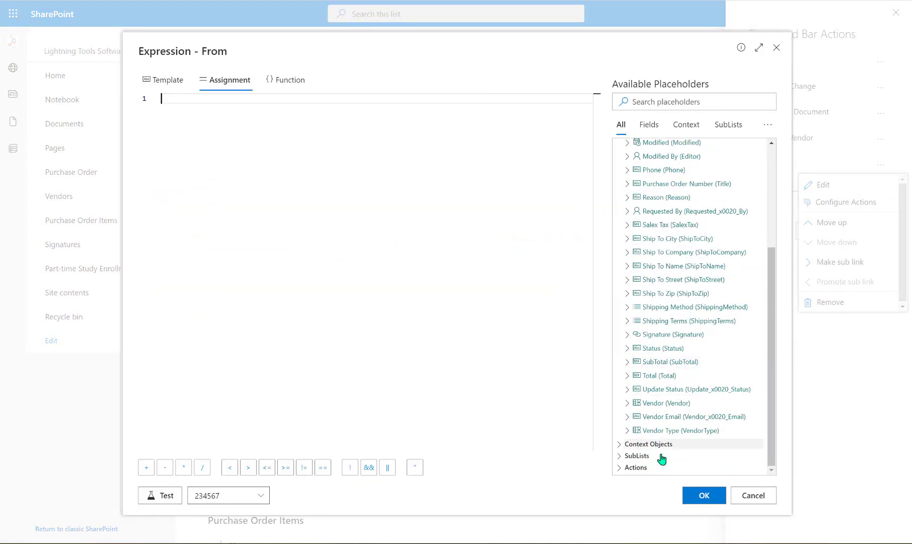
pyautogui.click(662, 444)
pyautogui.scroll(-2, 677, 368)
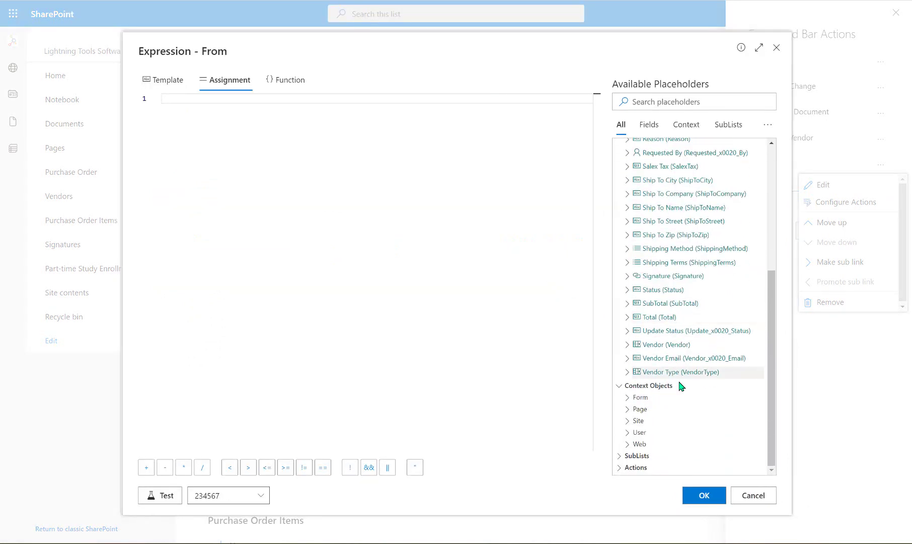
pyautogui.click(656, 433)
pyautogui.click(662, 444)
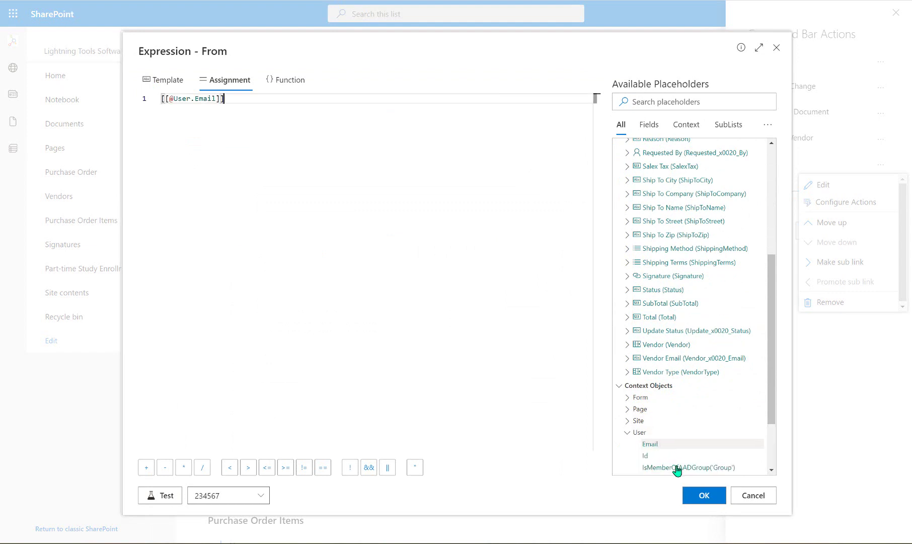
pyautogui.click(694, 496)
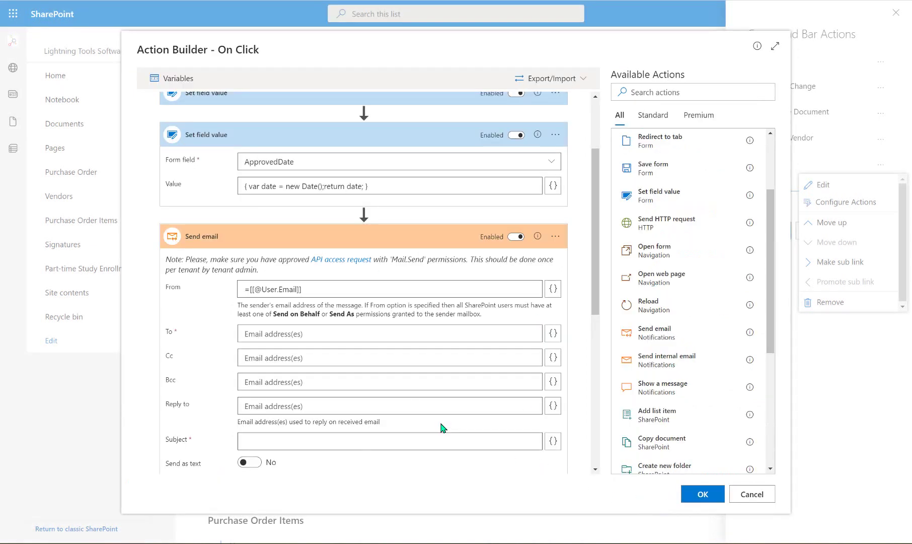
# Set the email's To to the requester's address, [[Requested_x0020_By.Email]]
pyautogui.click(550, 332)
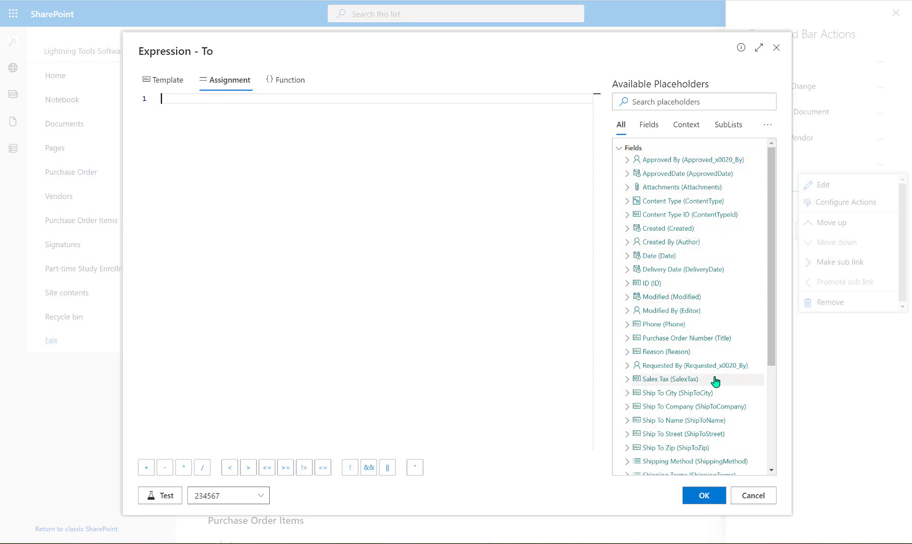
pyautogui.click(627, 366)
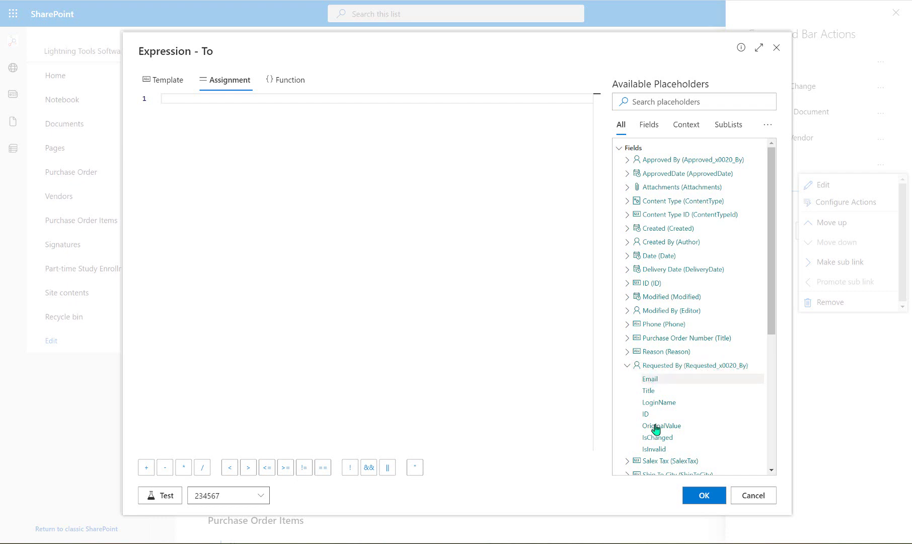
pyautogui.click(656, 383)
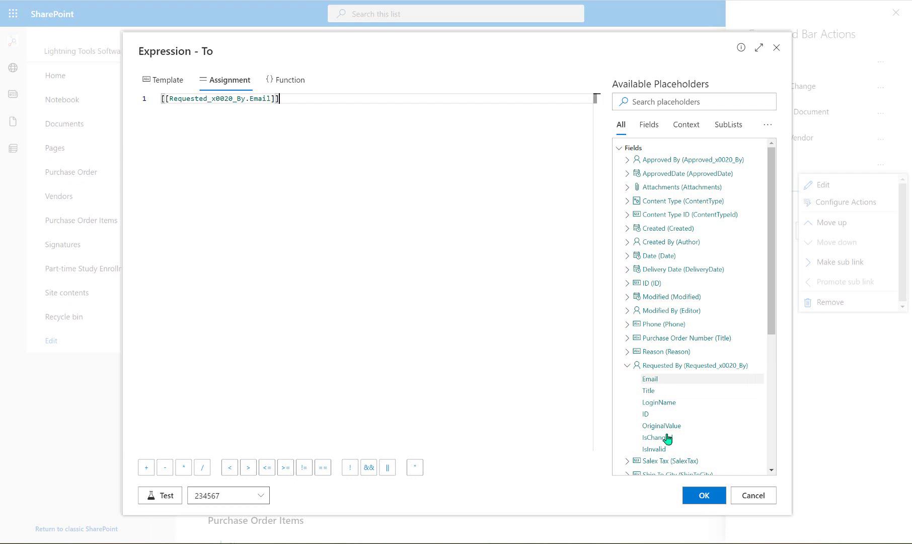
pyautogui.click(705, 496)
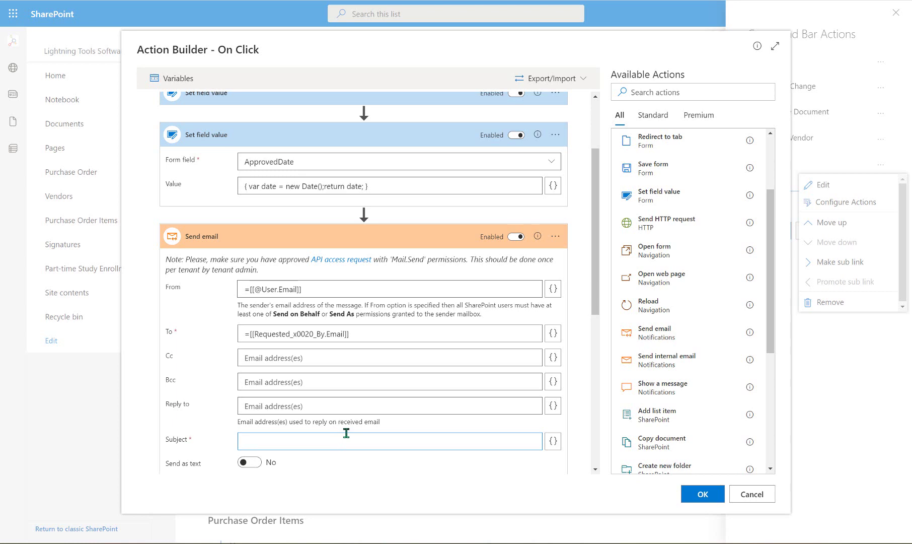
# Give the email subject 'Congratulations' and body 'Your Purchase Order has been approved!', then close the flow
pyautogui.write('Congratulations')
pyautogui.scroll(-6, 367, 361)
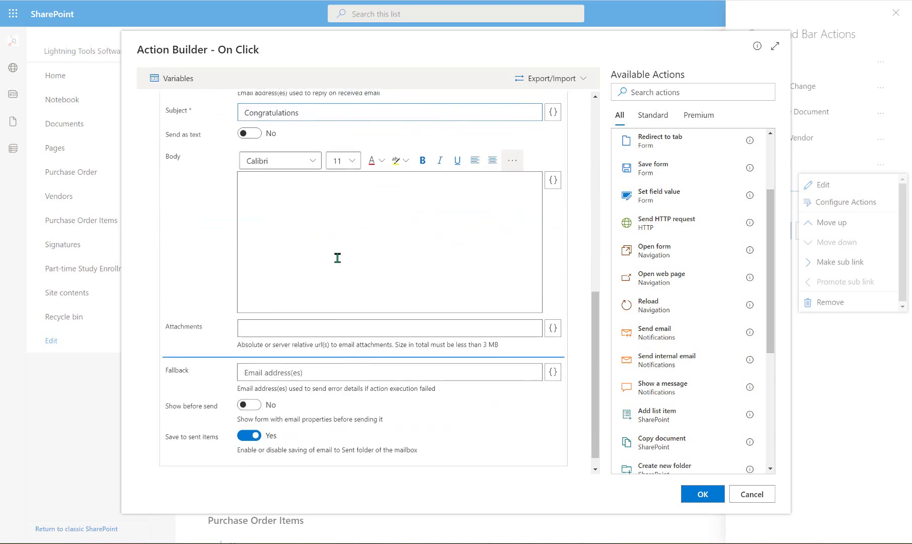
pyautogui.click(338, 258)
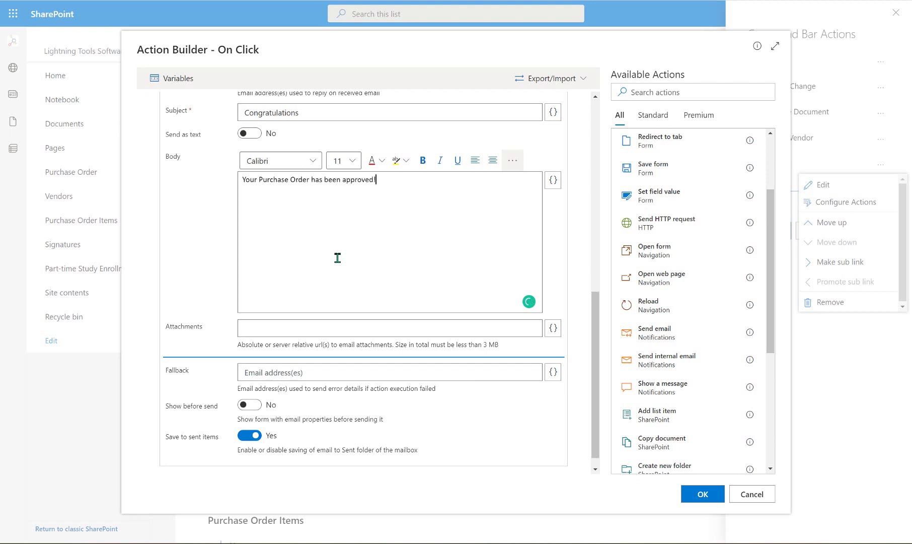
pyautogui.scroll(-1, 364, 259)
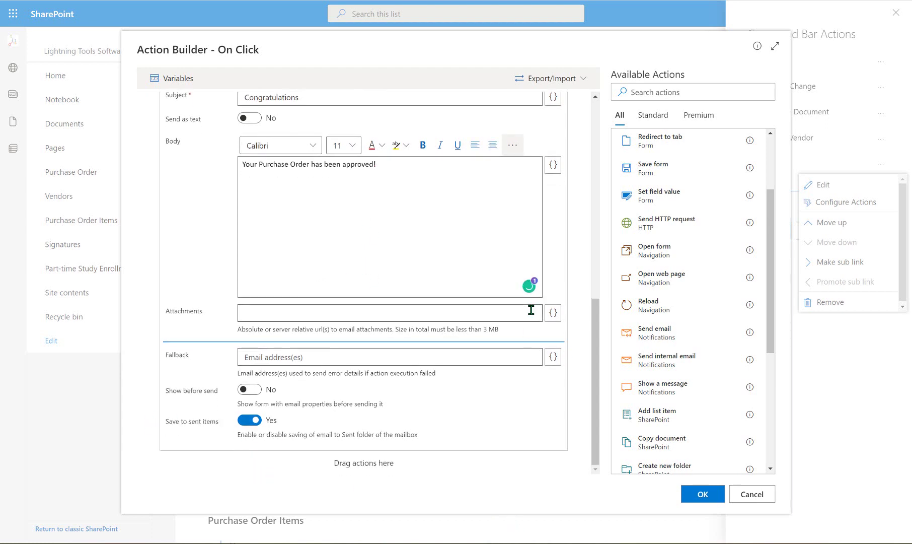
pyautogui.scroll(3, 535, 323)
pyautogui.scroll(-3, 535, 323)
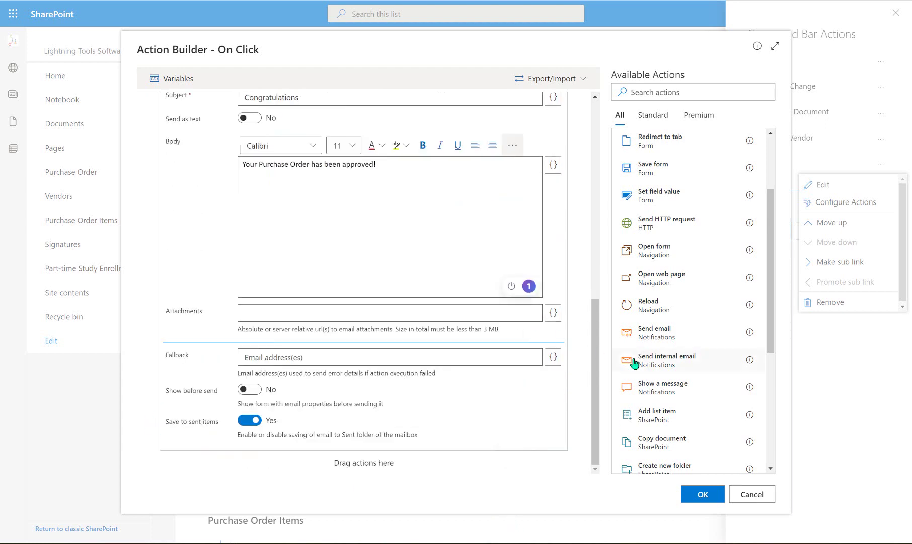
pyautogui.click(714, 494)
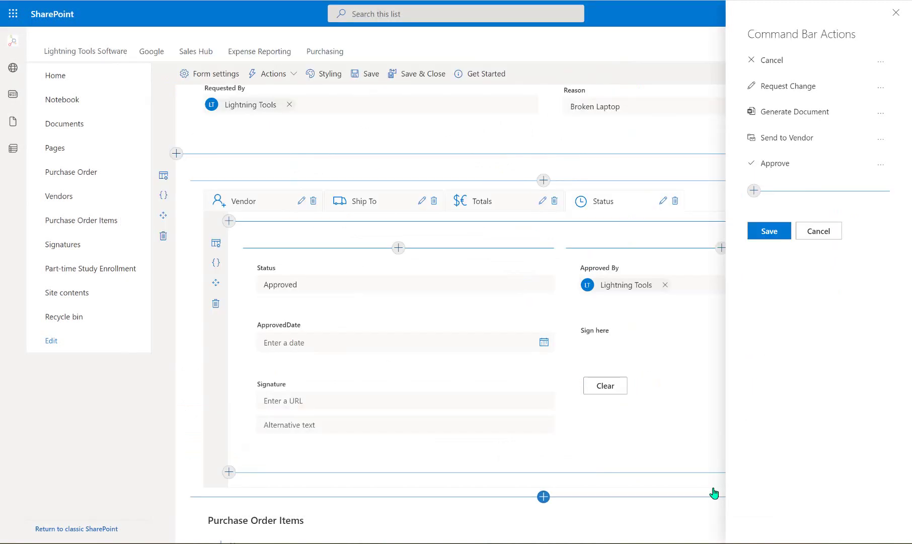
# In the Approve flow, add Save form after Send email and Close form at the end
pyautogui.click(881, 165)
pyautogui.click(865, 202)
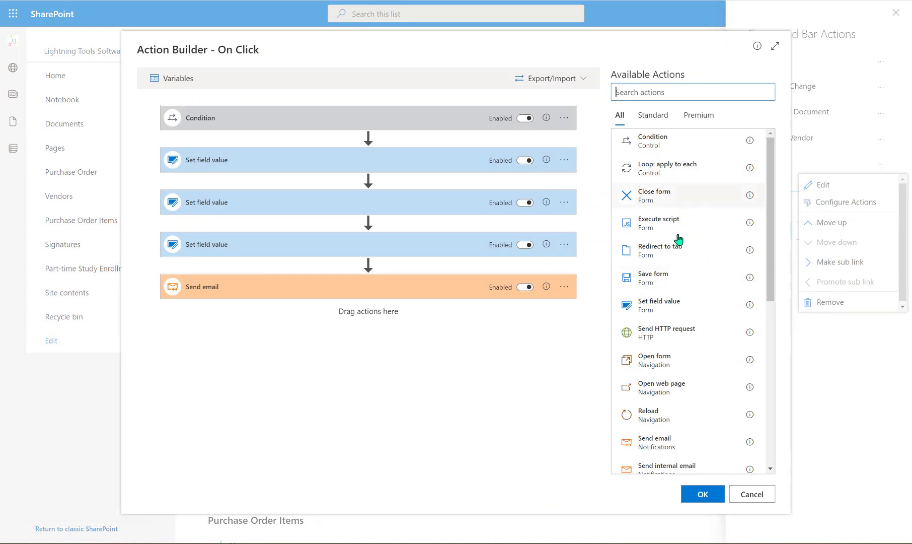
pyautogui.moveTo(672, 278); pyautogui.dragTo(422, 319)
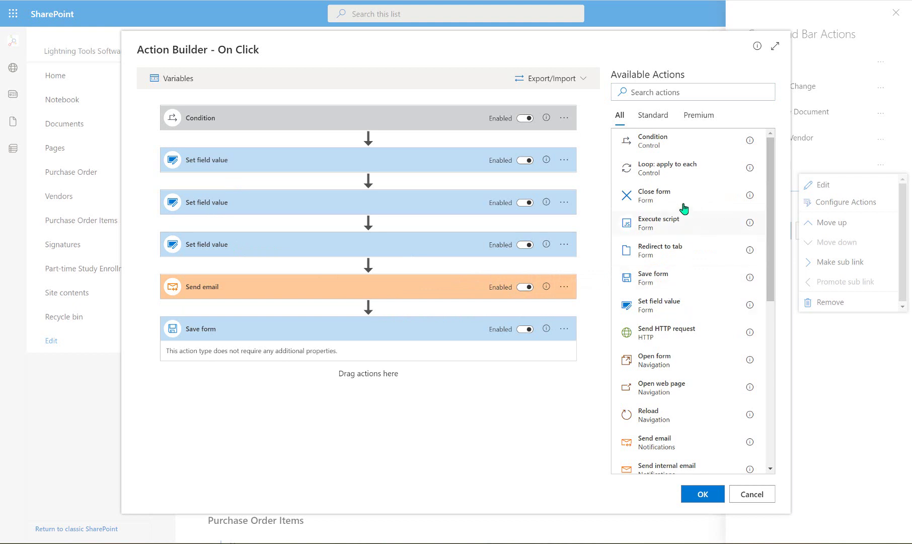
pyautogui.moveTo(679, 199); pyautogui.dragTo(359, 378)
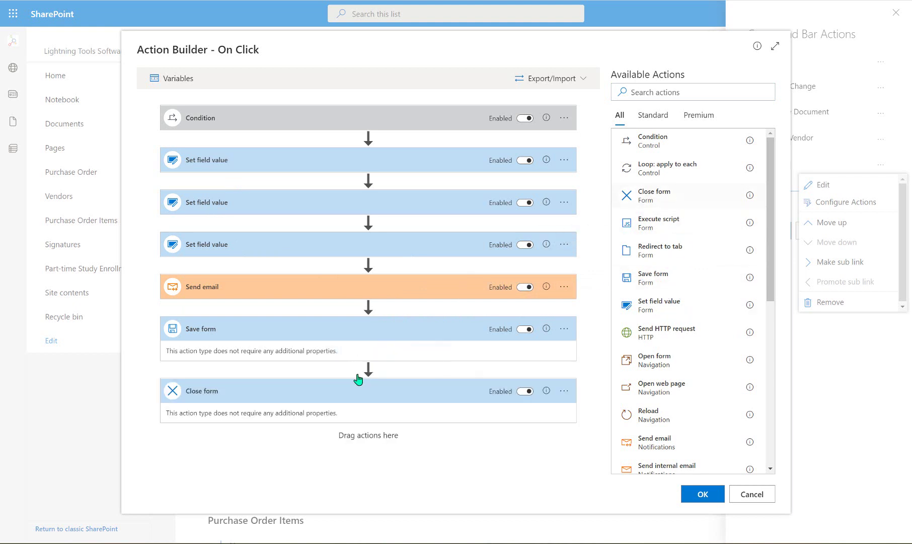
# Move the three Set field value steps, Send email and Save form into the If no branch
pyautogui.click(403, 123)
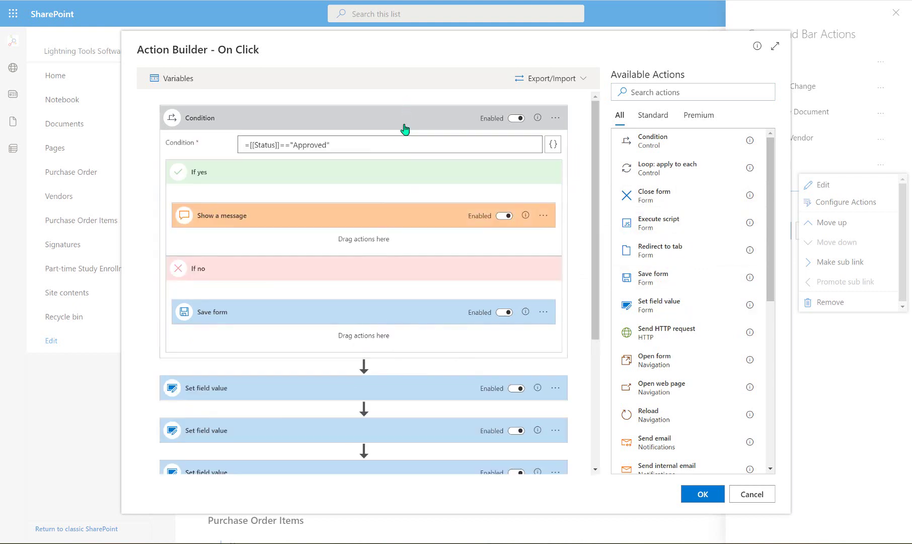
pyautogui.scroll(-2, 412, 214)
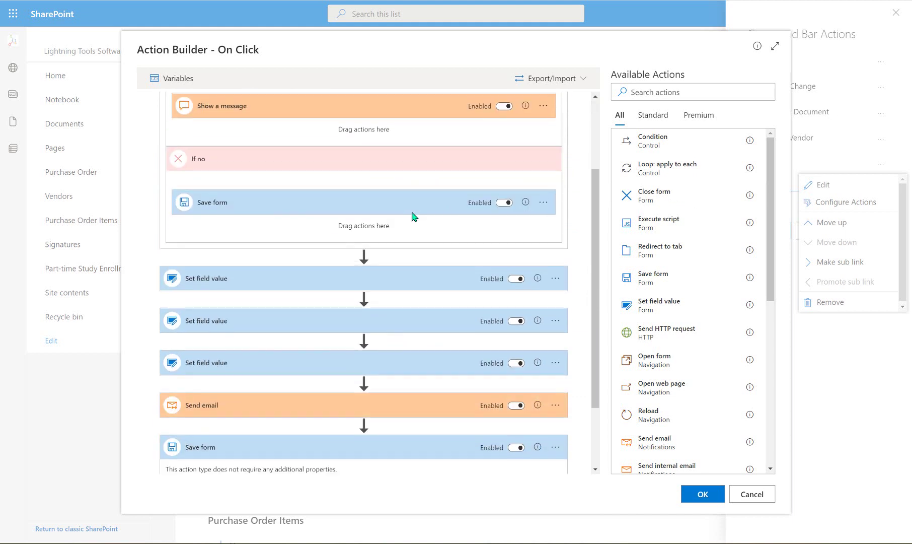
pyautogui.moveTo(315, 278); pyautogui.dragTo(322, 236)
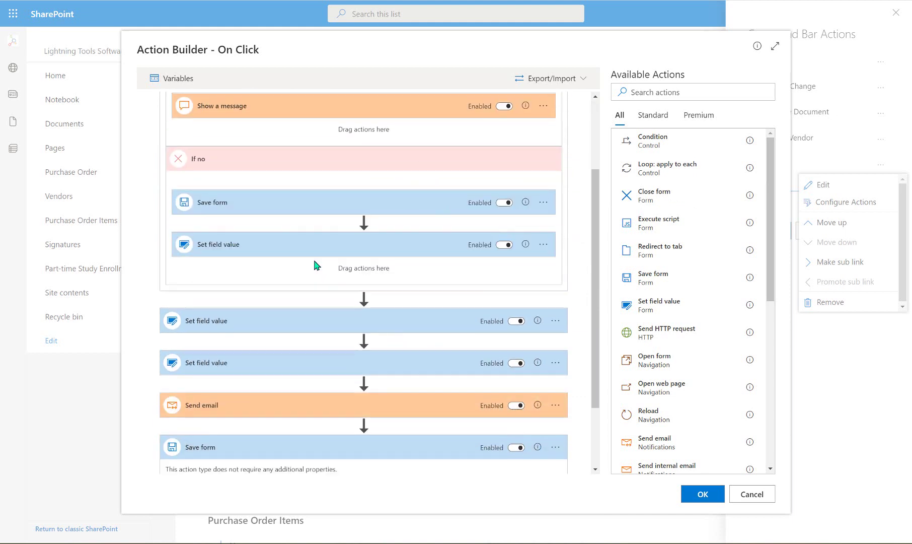
pyautogui.moveTo(311, 318); pyautogui.dragTo(302, 282)
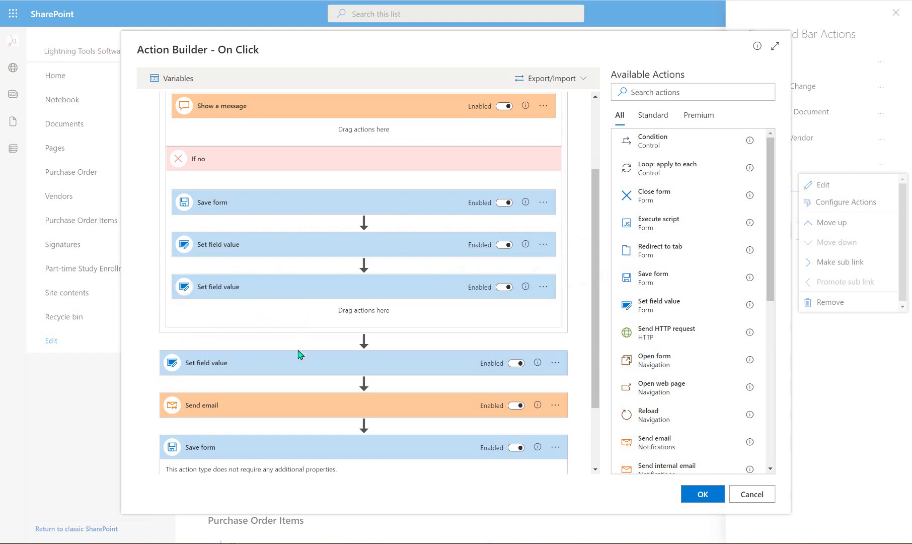
pyautogui.moveTo(301, 364); pyautogui.dragTo(311, 307)
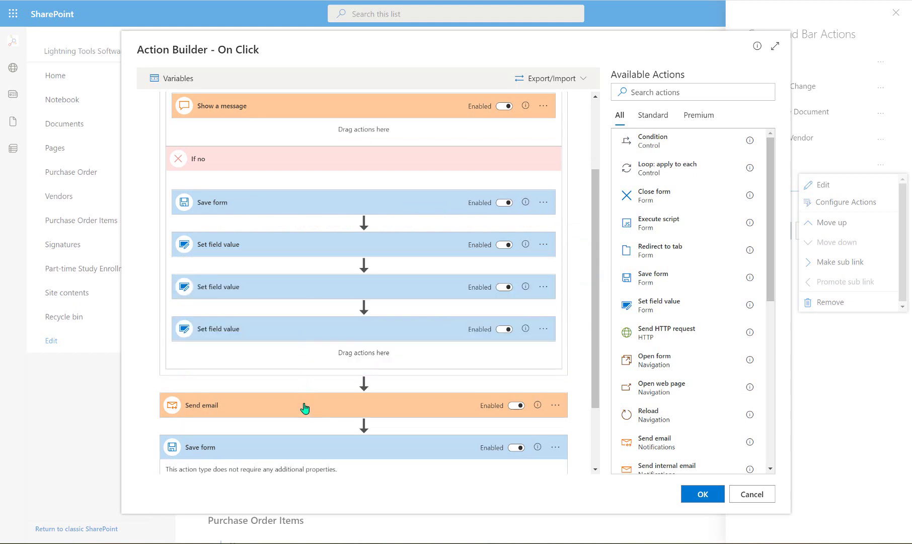
pyautogui.moveTo(305, 407); pyautogui.dragTo(314, 360)
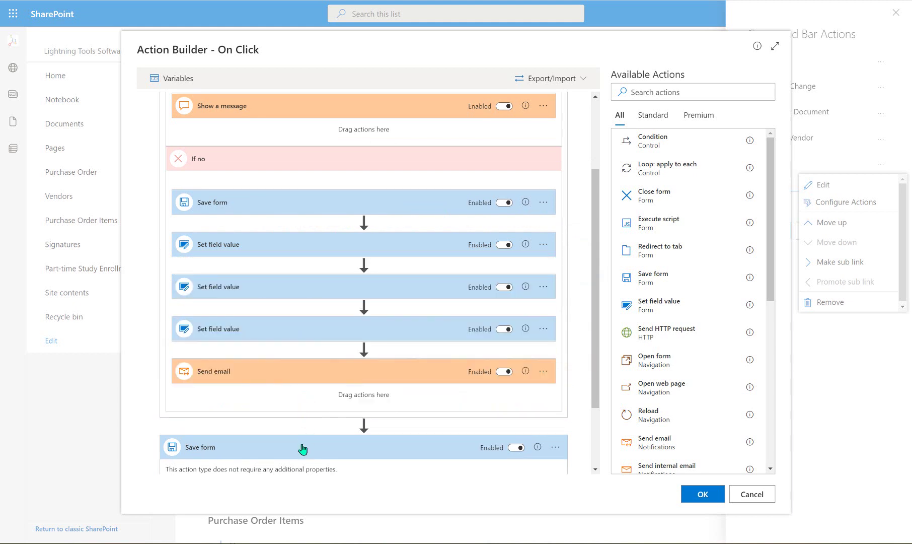
pyautogui.moveTo(302, 448); pyautogui.dragTo(315, 402)
pyautogui.scroll(-2, 317, 398)
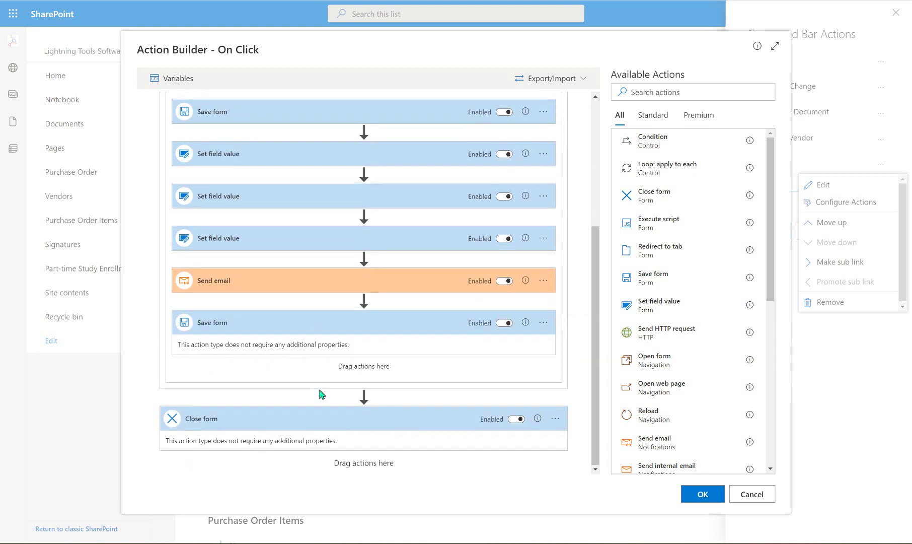
pyautogui.scroll(4, 355, 312)
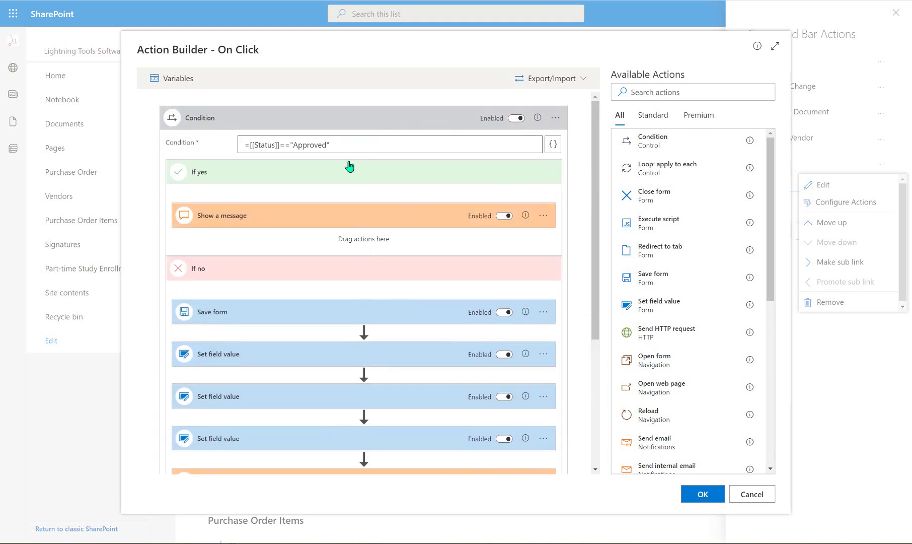
# Confirm the updated Approve workflow and save the command bar configuration
pyautogui.click(703, 495)
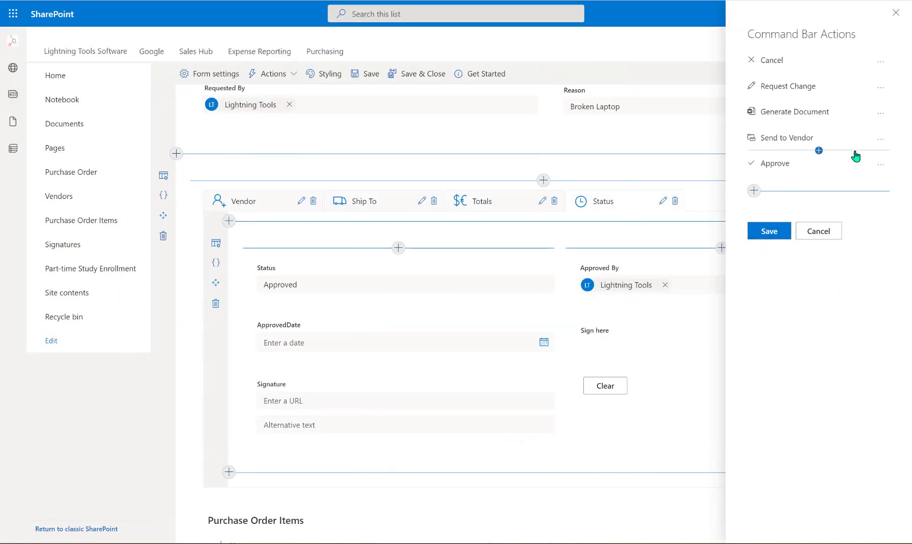
pyautogui.click(773, 233)
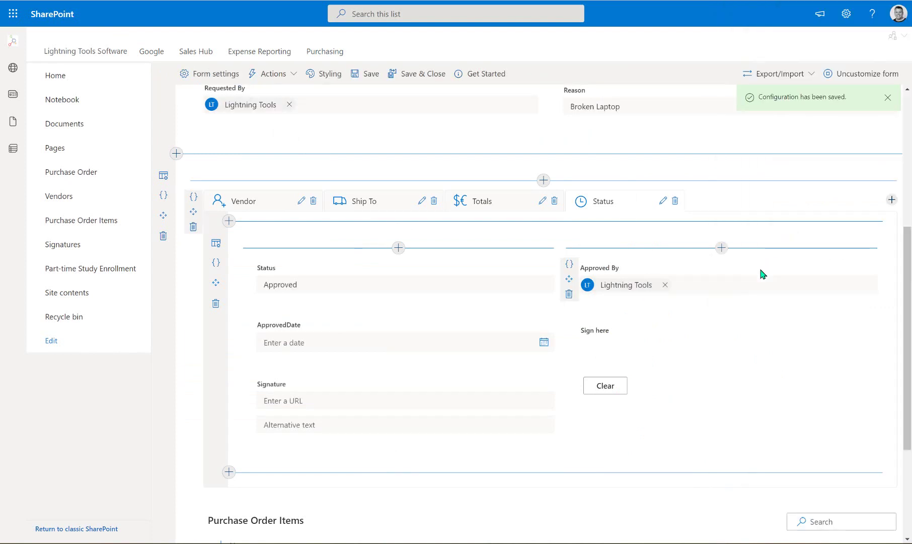
pyautogui.scroll(6, 696, 221)
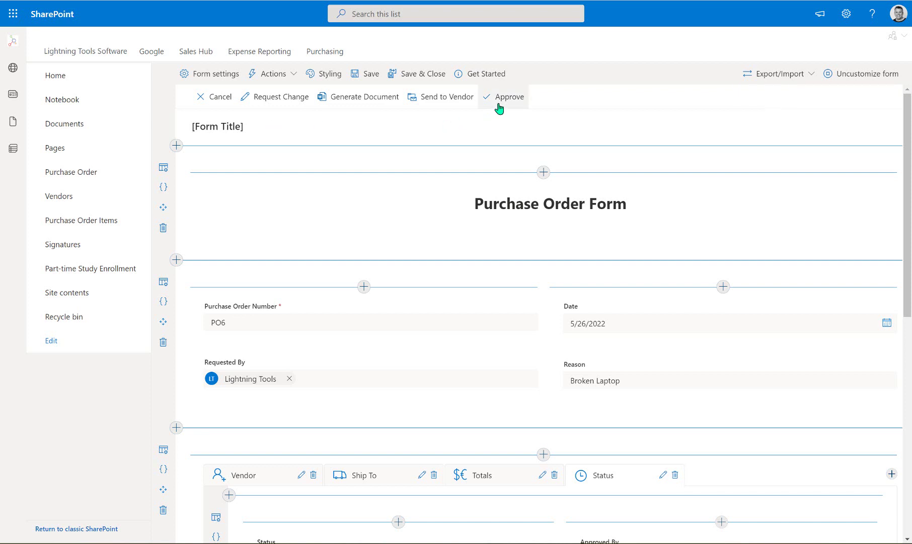
# Review Request Change's configured actions without changes, then bring up the Generate Document command's options
pyautogui.click(291, 76)
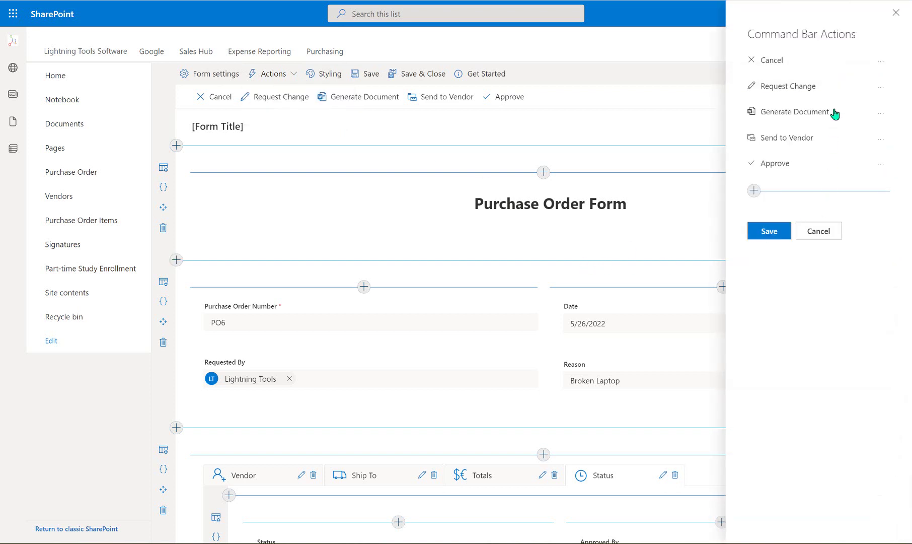
pyautogui.click(887, 91)
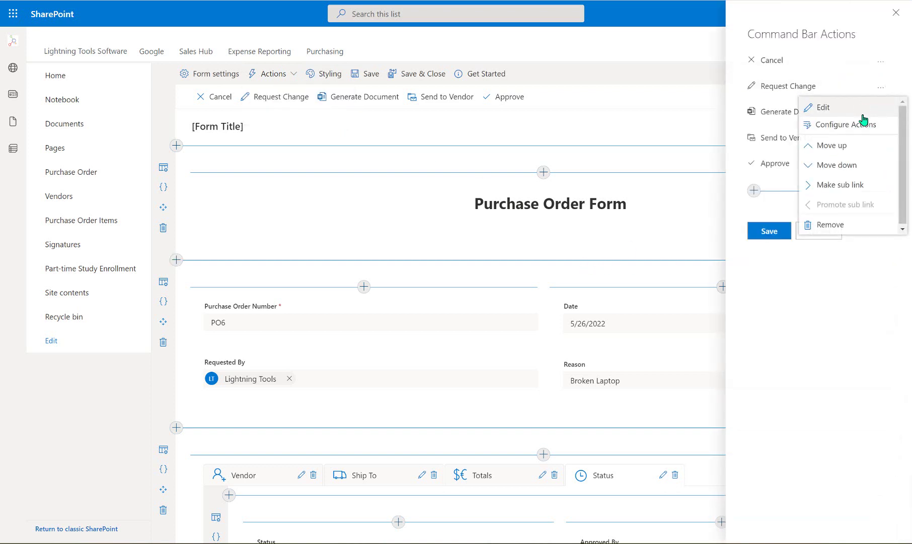
pyautogui.click(869, 126)
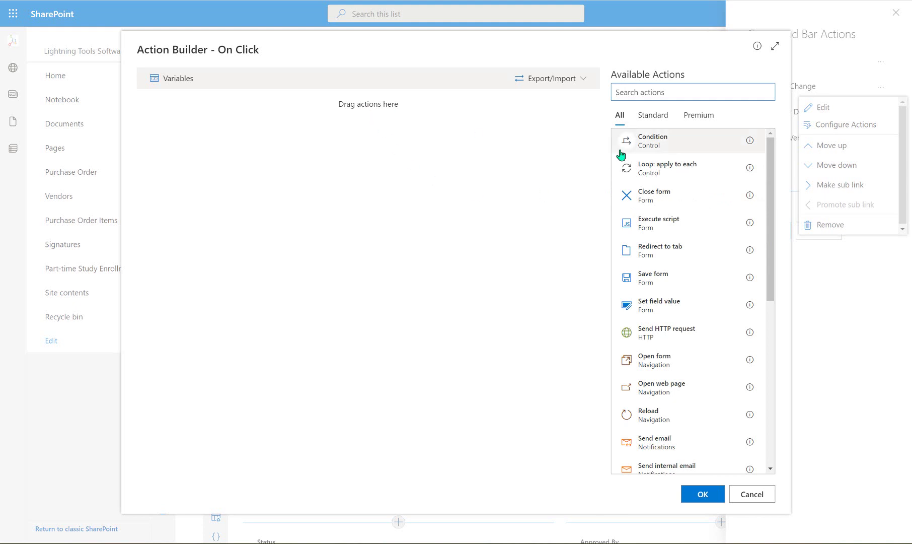
pyautogui.click(755, 499)
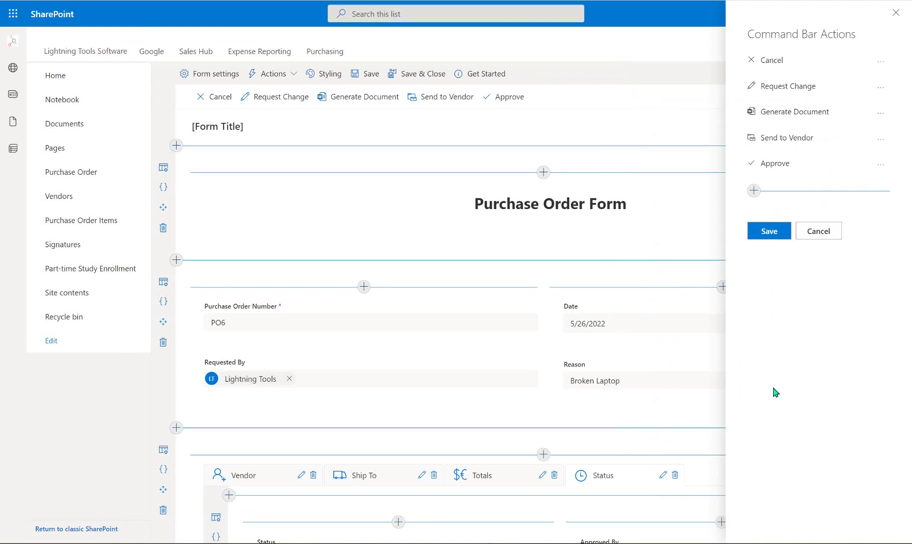
pyautogui.moveTo(796, 175)
pyautogui.click(881, 113)
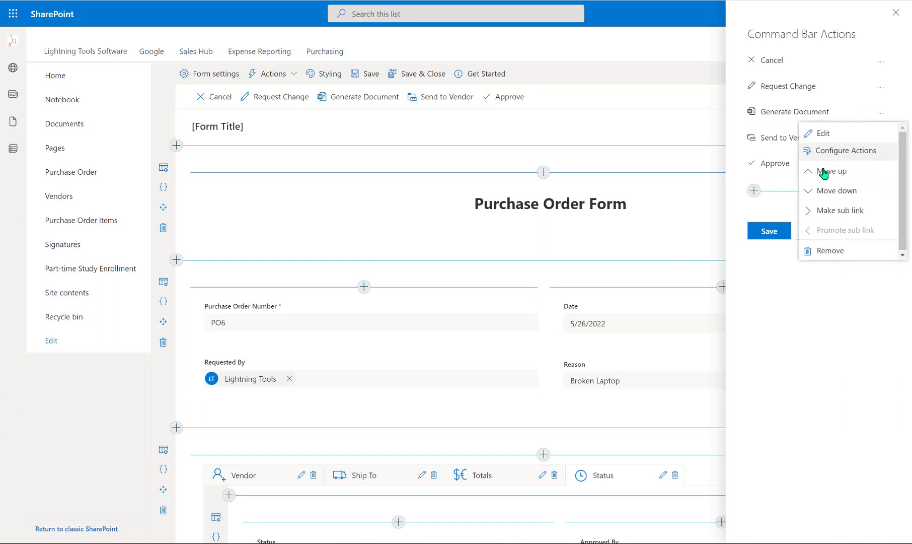
# Open Generate Document's actions, browse the Premium and Standard lists, and expand the Generate document step
pyautogui.click(826, 150)
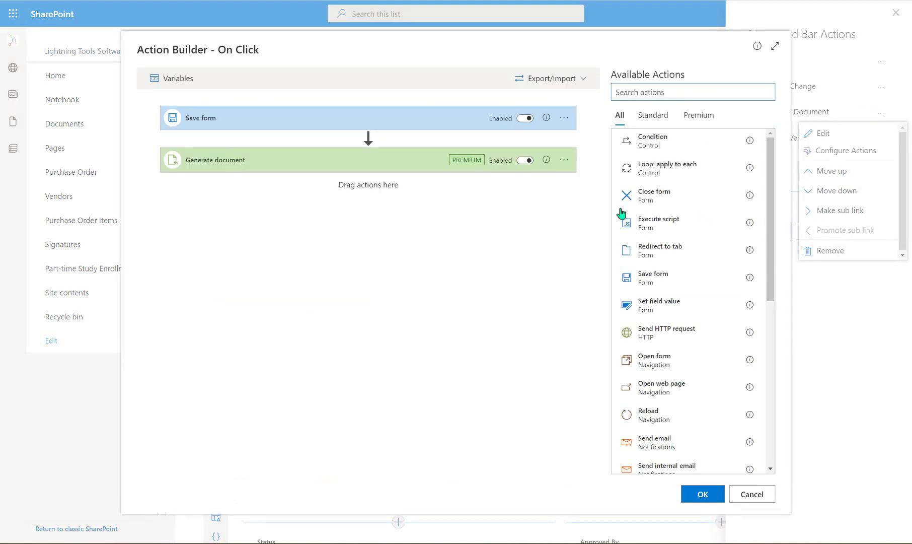
pyautogui.click(705, 121)
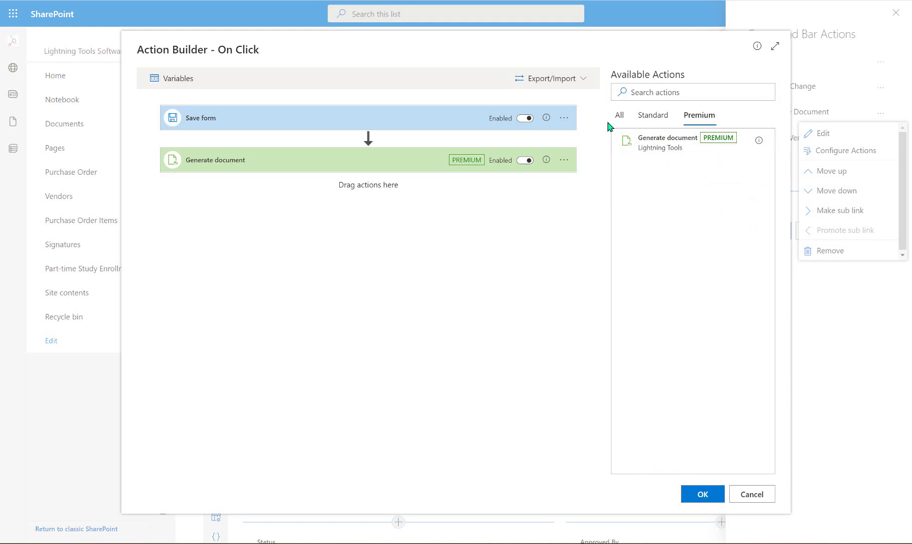
pyautogui.click(661, 119)
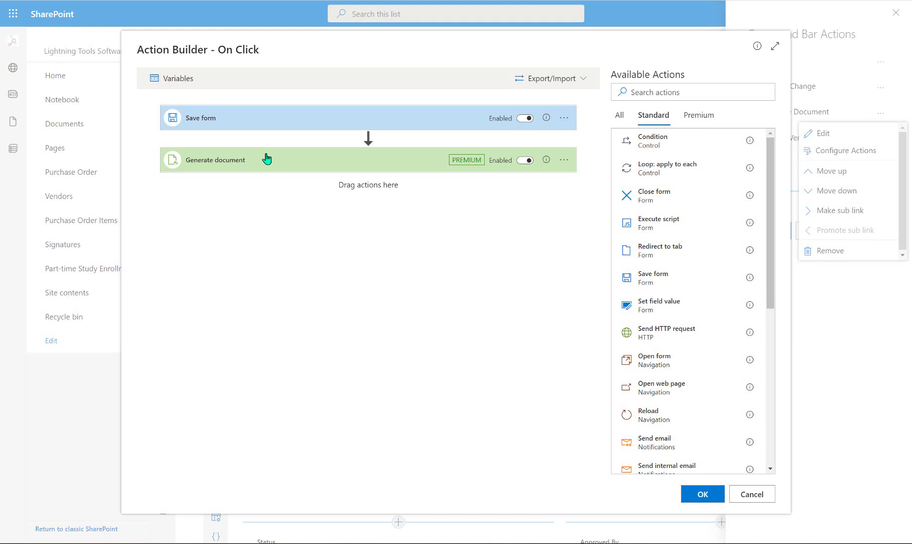
pyautogui.click(276, 168)
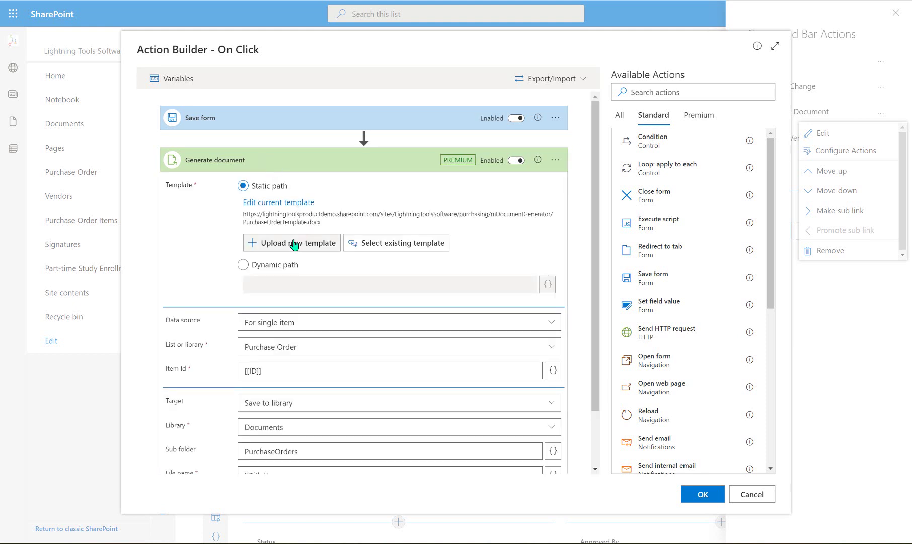
pyautogui.click(285, 203)
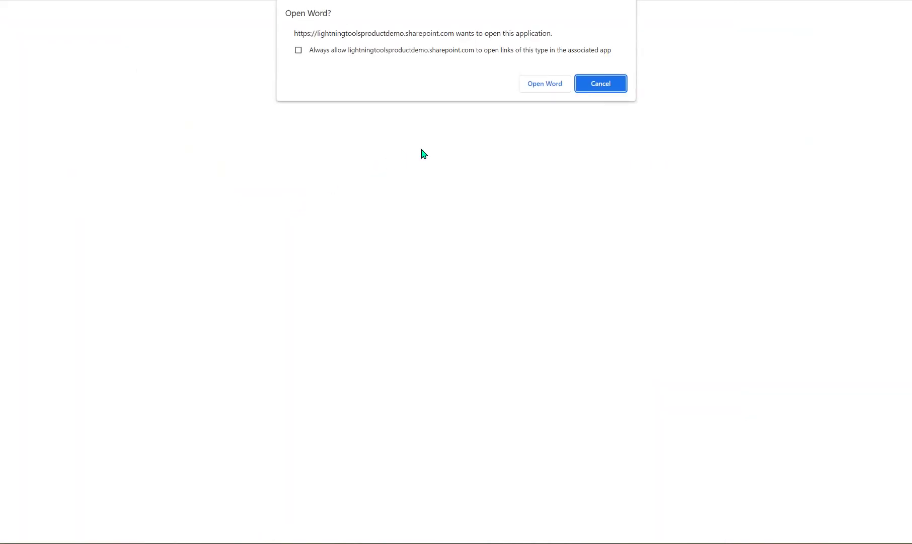
pyautogui.click(543, 85)
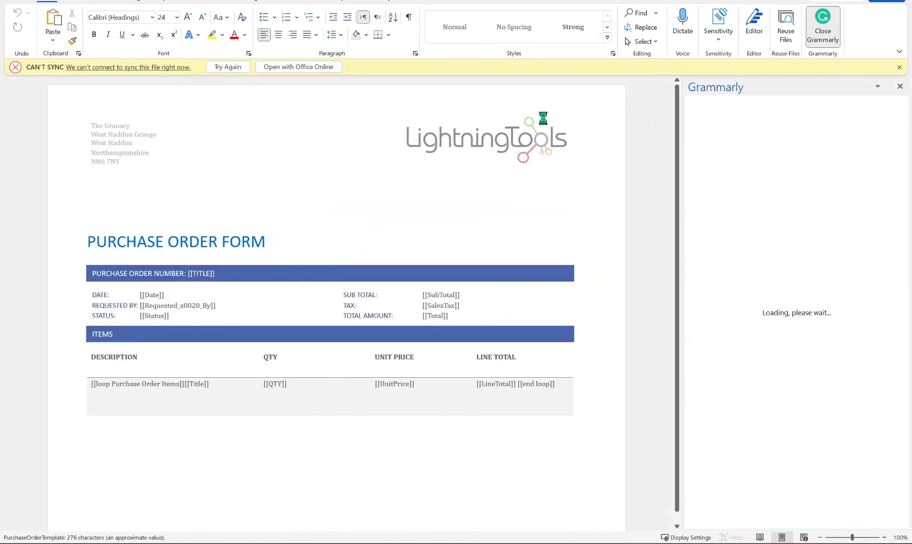
pyautogui.click(901, 87)
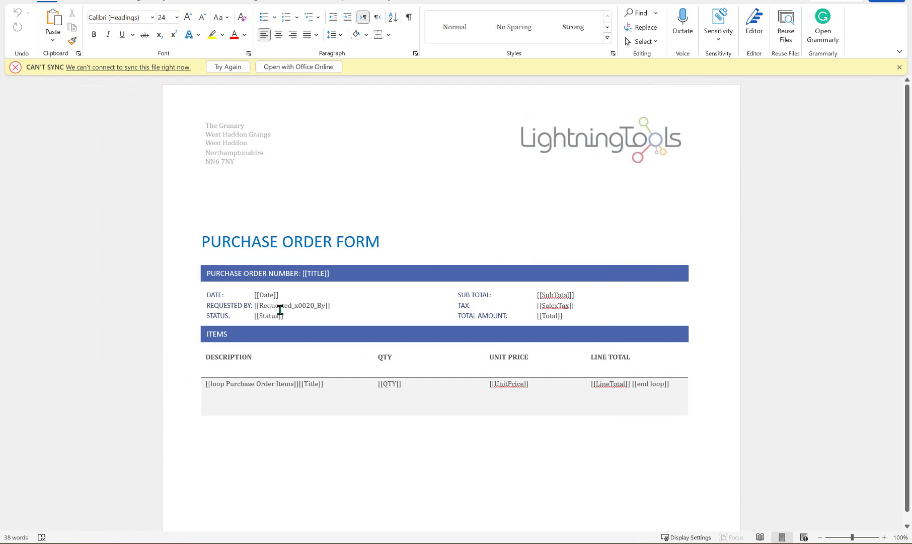
pyautogui.click(270, 295)
pyautogui.click(293, 306)
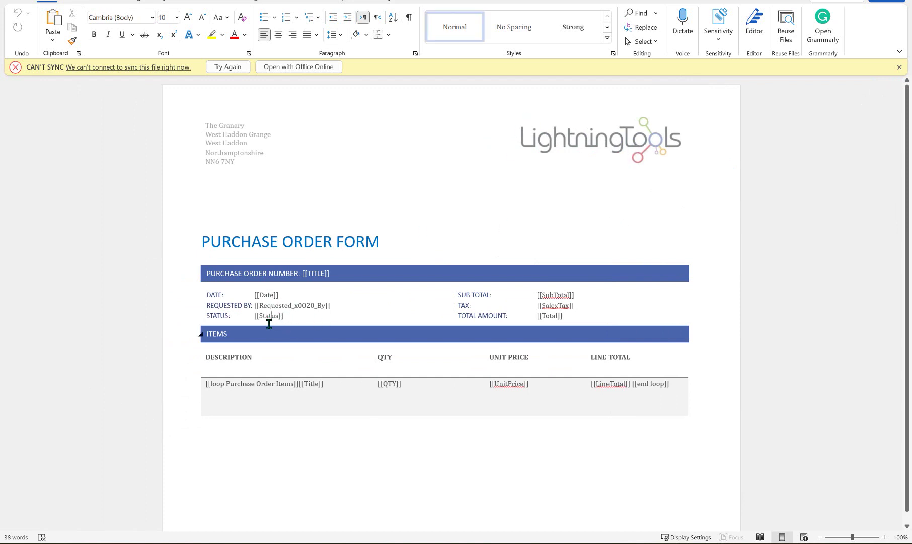
pyautogui.click(271, 317)
pyautogui.doubleClick(216, 384)
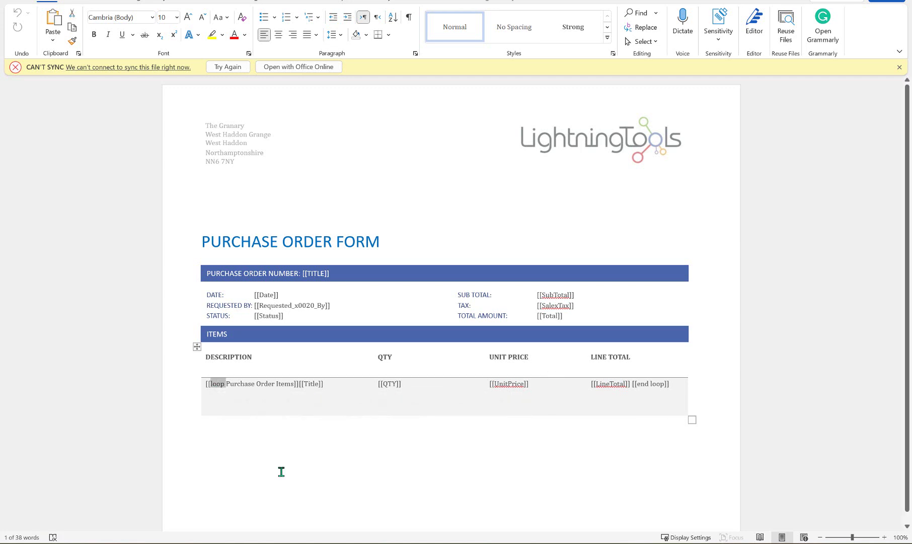
pyautogui.click(254, 383)
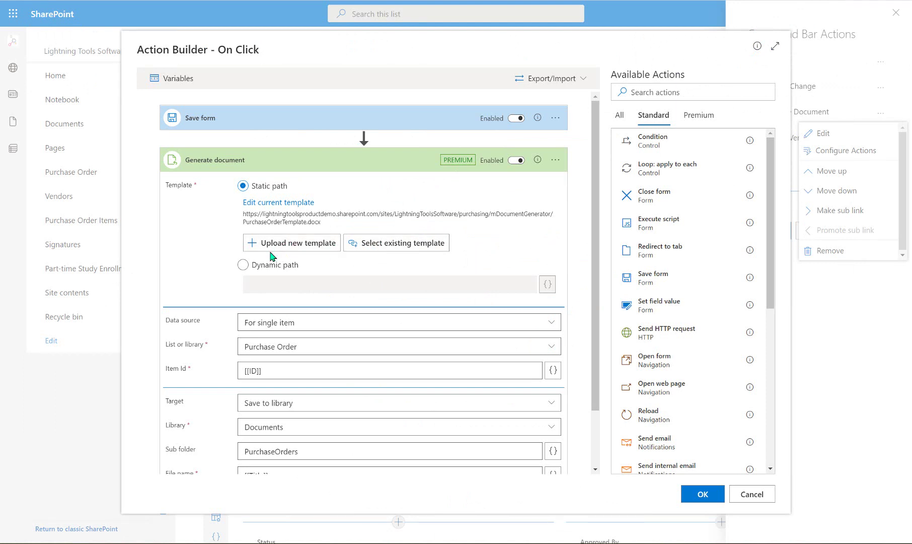
pyautogui.click(386, 246)
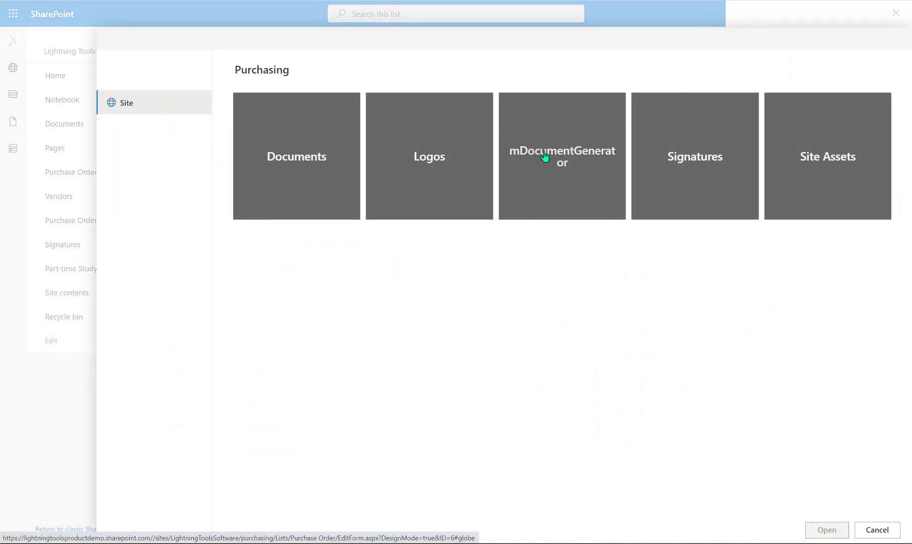
pyautogui.click(582, 159)
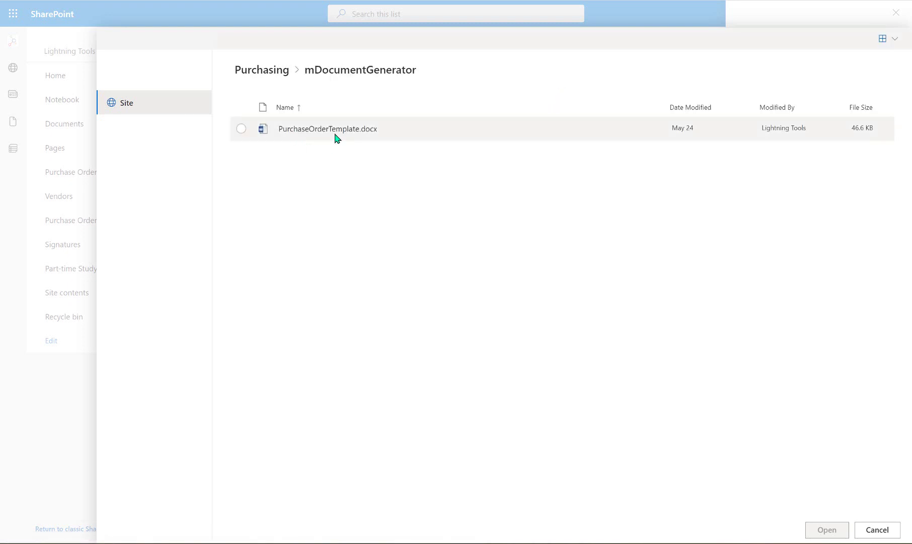
pyautogui.click(879, 530)
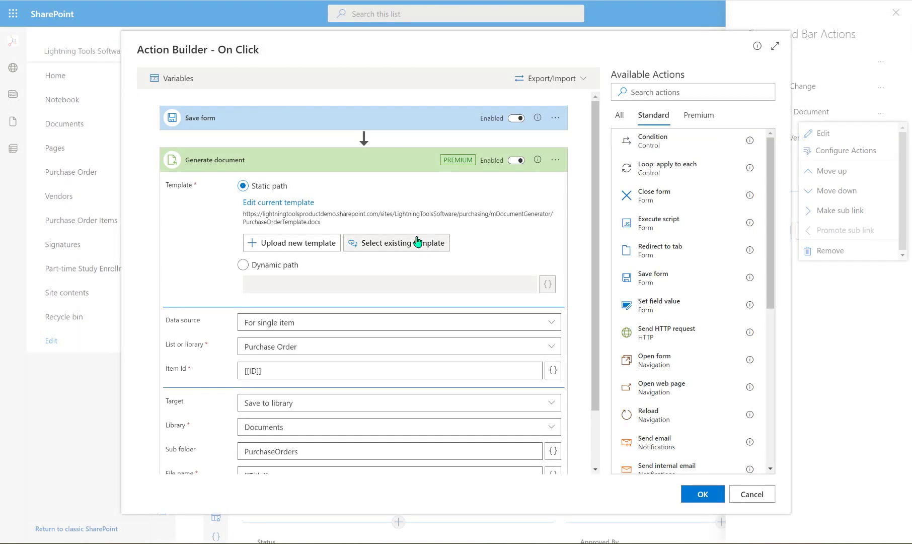
# Keep the data source as a single item from the Purchase Order list
pyautogui.scroll(-2, 437, 285)
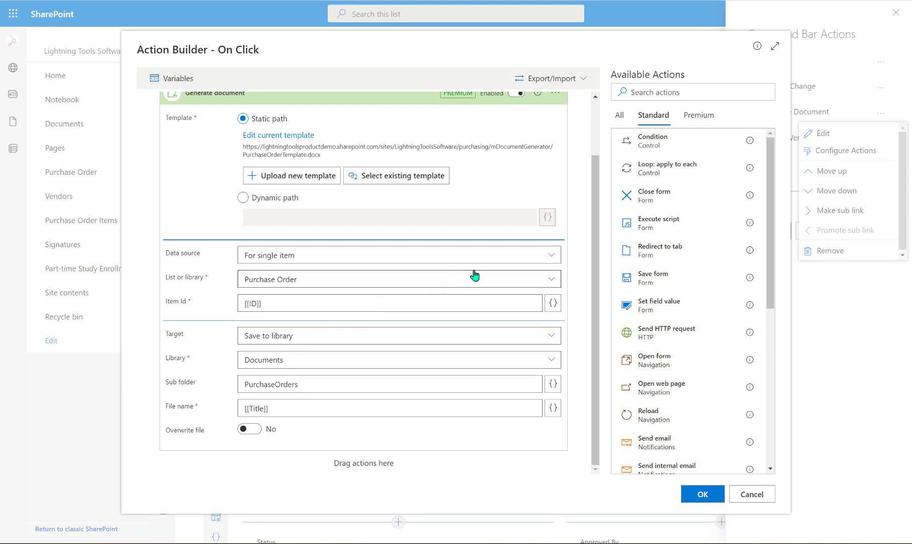
pyautogui.click(556, 256)
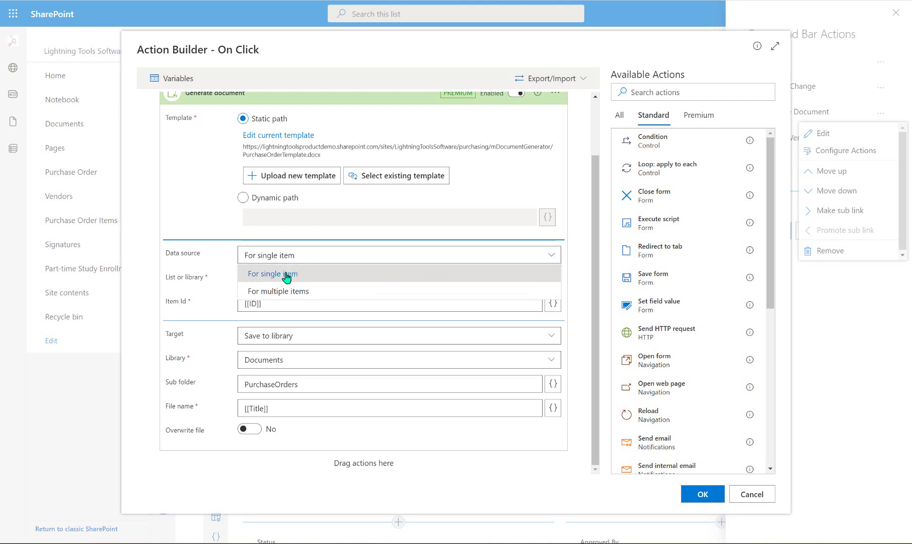
pyautogui.click(312, 274)
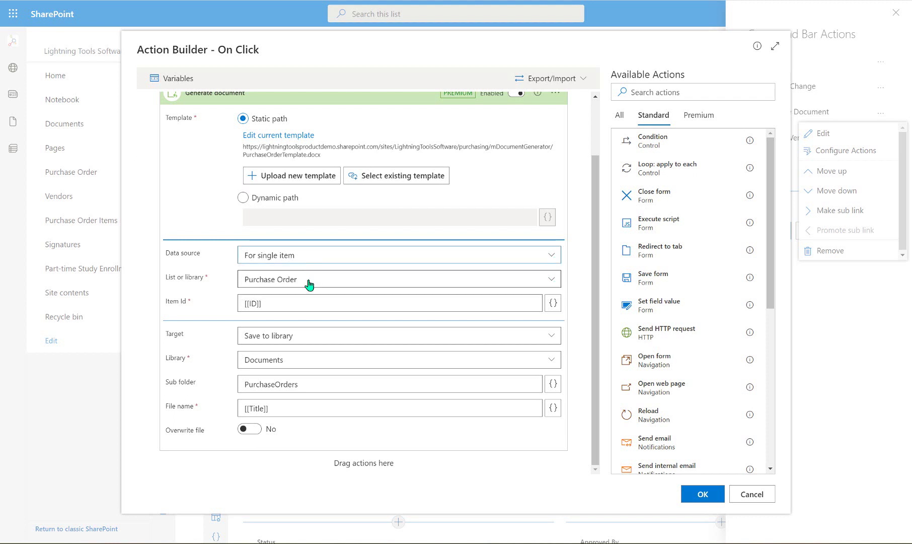
pyautogui.click(300, 283)
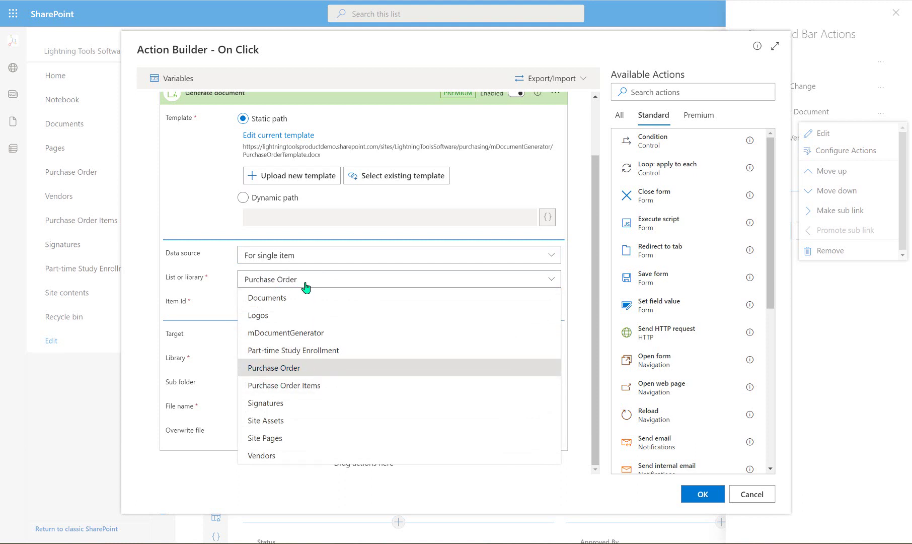
pyautogui.click(308, 280)
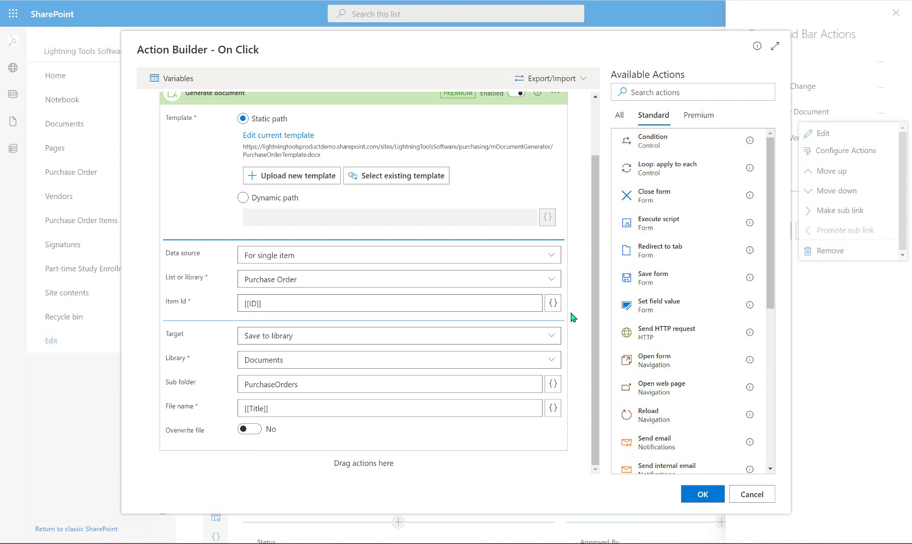
# Keep the target as a library with Documents as the destination, and confirm the action builder
pyautogui.click(365, 345)
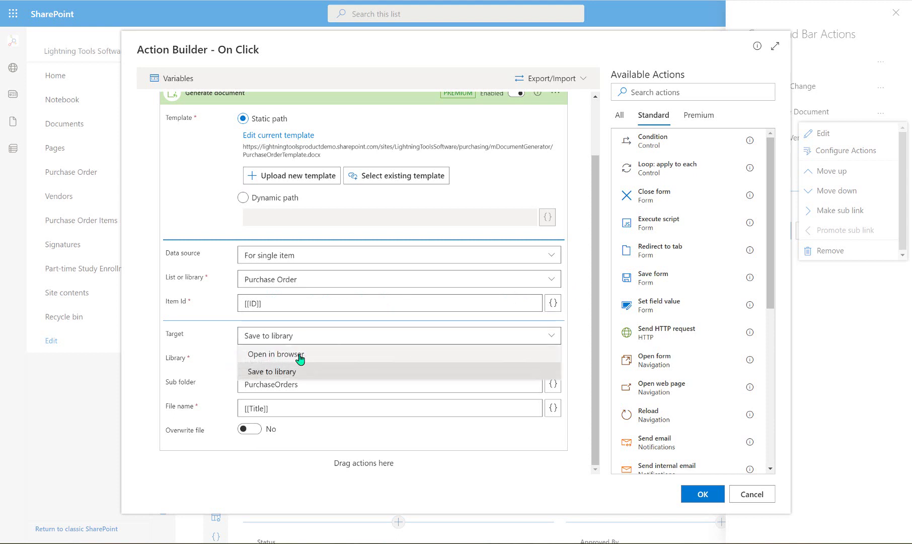
pyautogui.click(357, 340)
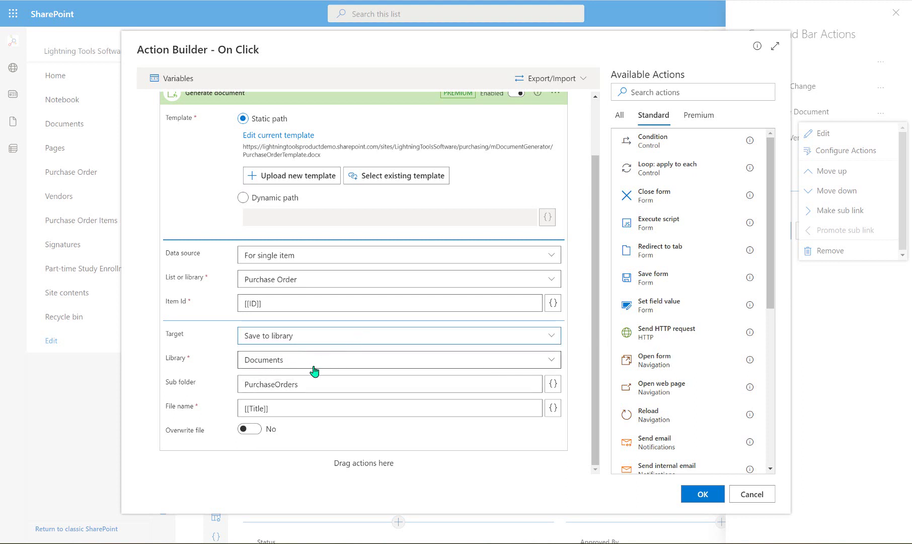
pyautogui.click(314, 366)
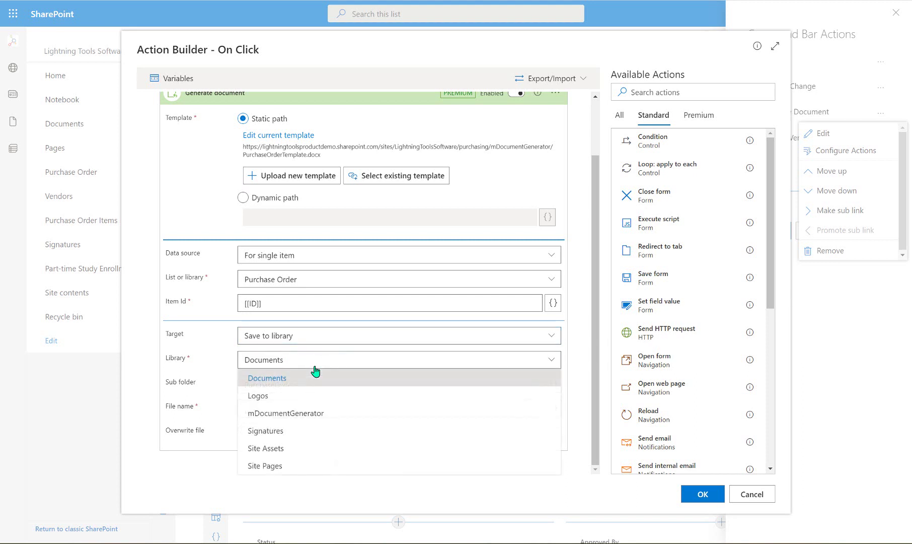
pyautogui.click(315, 364)
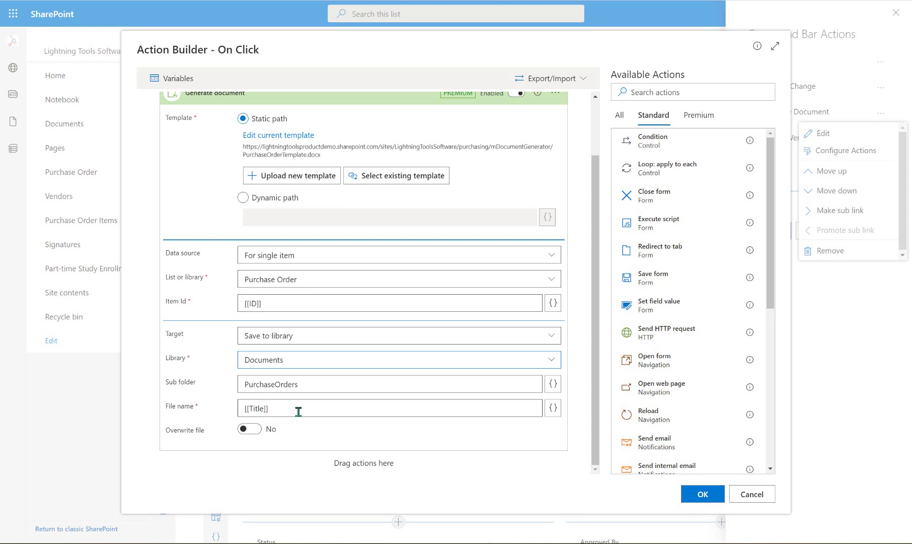
pyautogui.scroll(2, 299, 398)
pyautogui.scroll(-2, 412, 322)
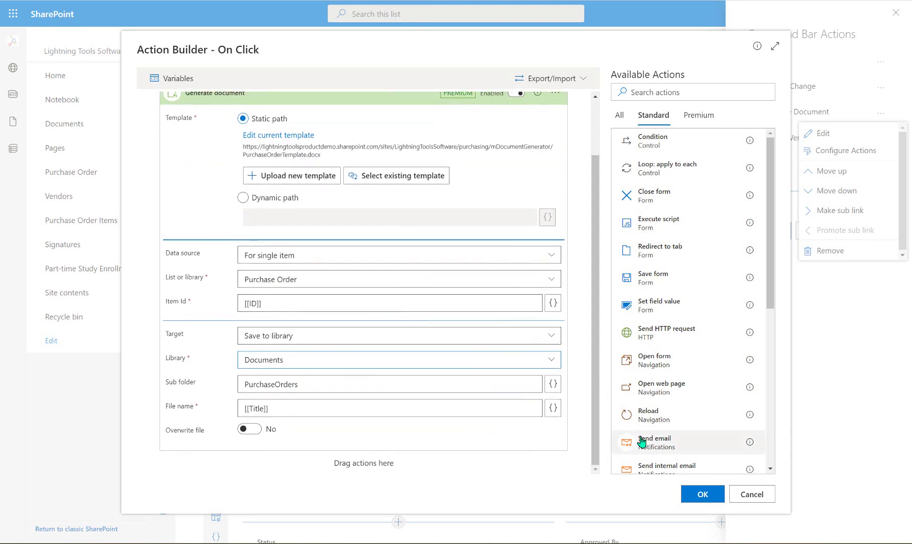
pyautogui.click(710, 494)
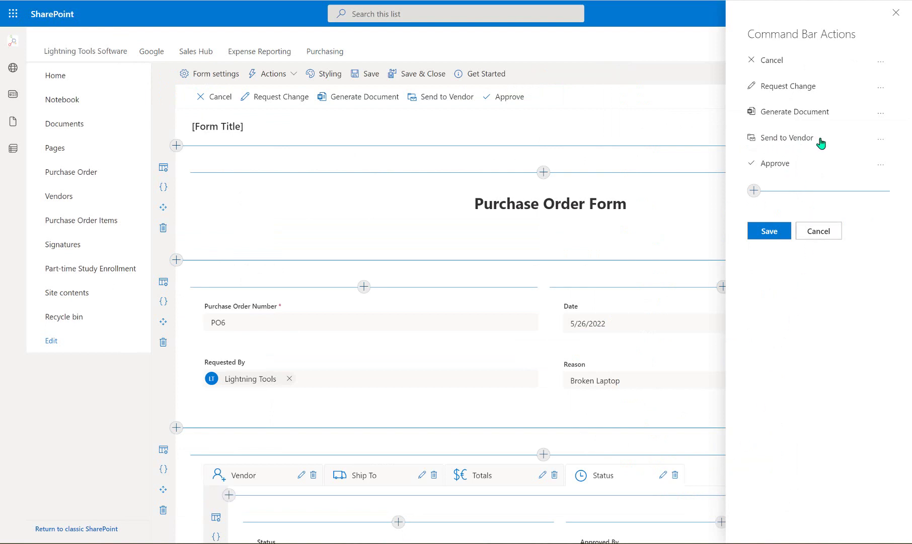
pyautogui.click(881, 139)
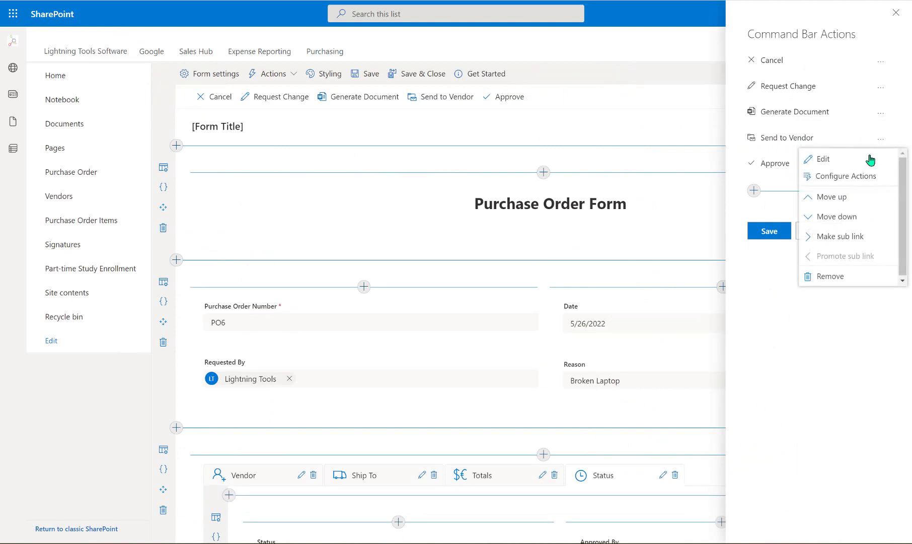
pyautogui.click(865, 179)
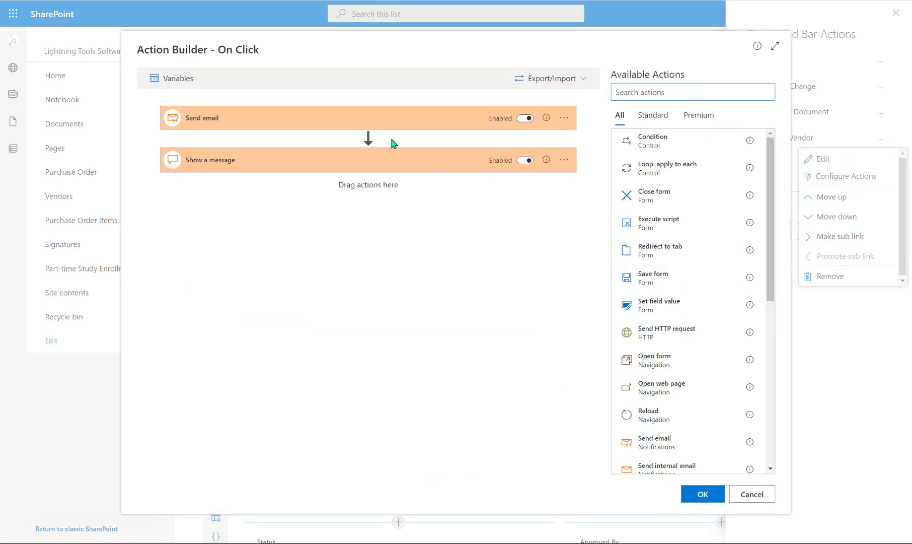
pyautogui.click(398, 116)
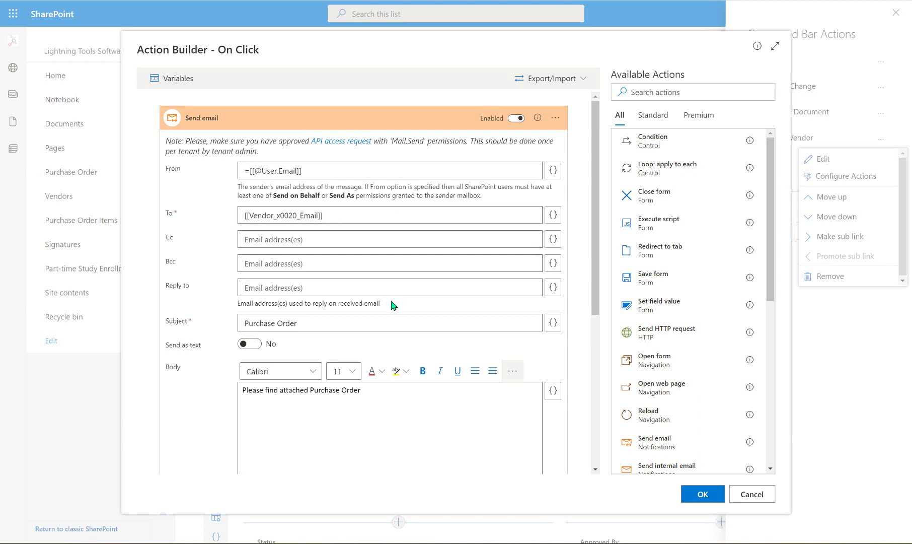
pyautogui.scroll(-5, 394, 304)
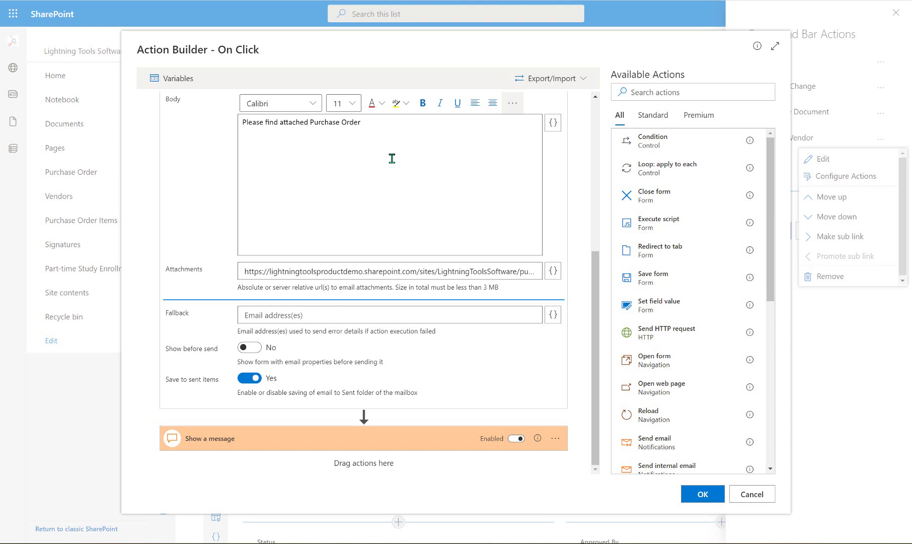
pyautogui.moveTo(247, 272); pyautogui.dragTo(496, 274)
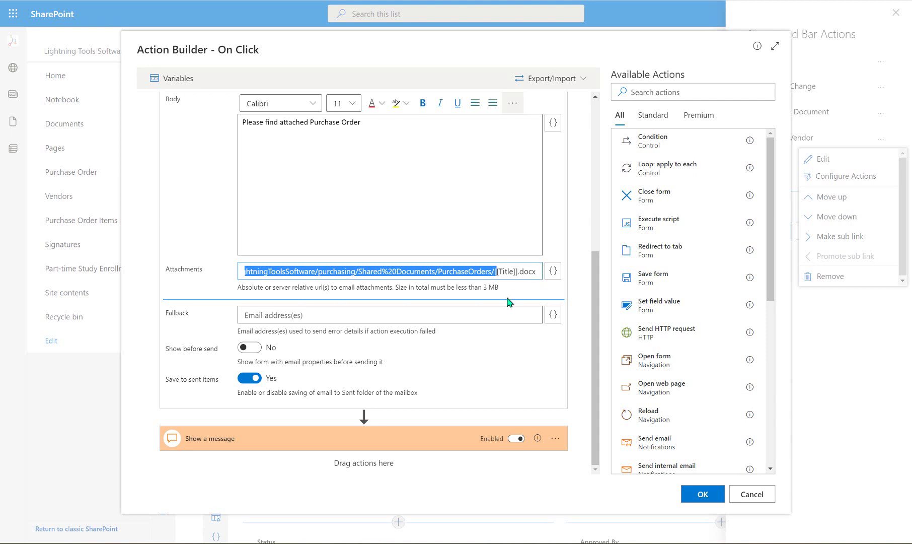
pyautogui.click(699, 496)
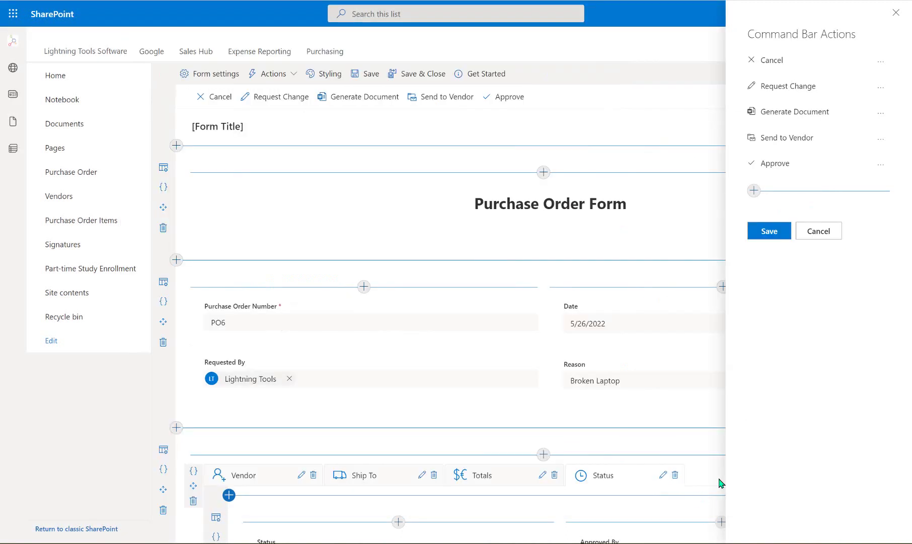
# Save the command bar actions and the form, then open purchase order 234567
pyautogui.click(771, 233)
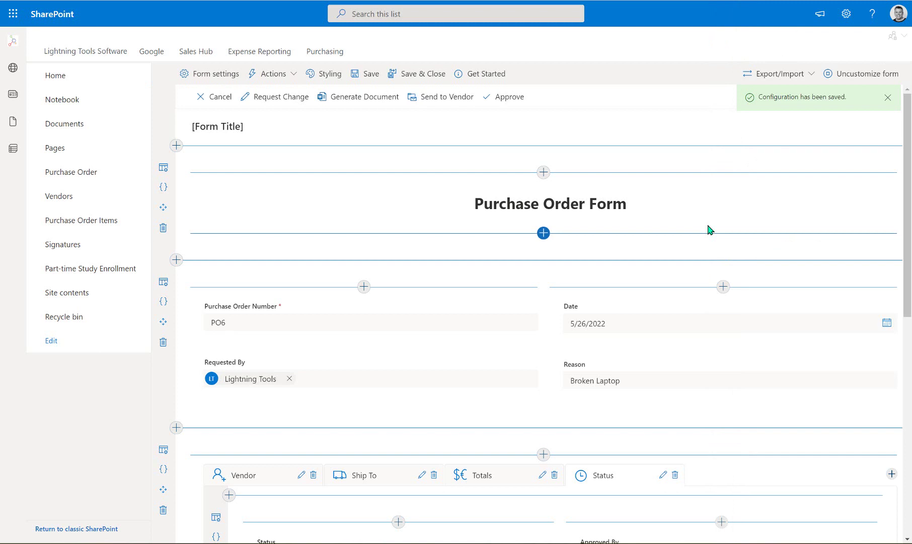
pyautogui.click(429, 77)
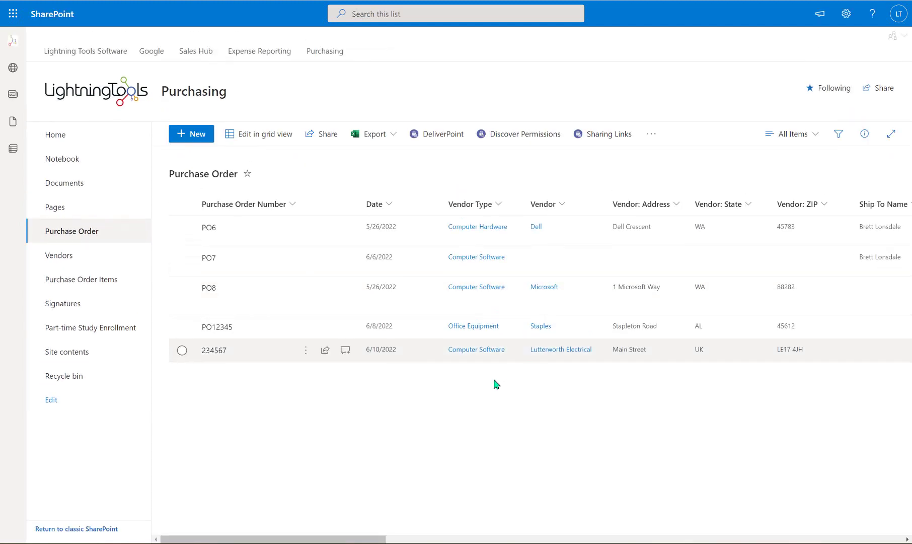
pyautogui.click(306, 353)
pyautogui.click(340, 235)
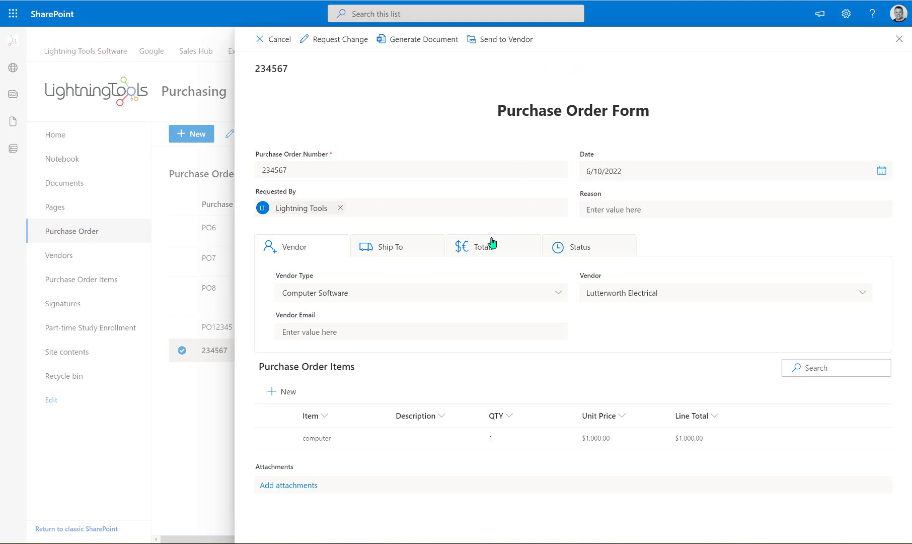
# Generate the Word document for purchase order 234567 and close the form
pyautogui.click(419, 49)
pyautogui.rightClick(78, 181)
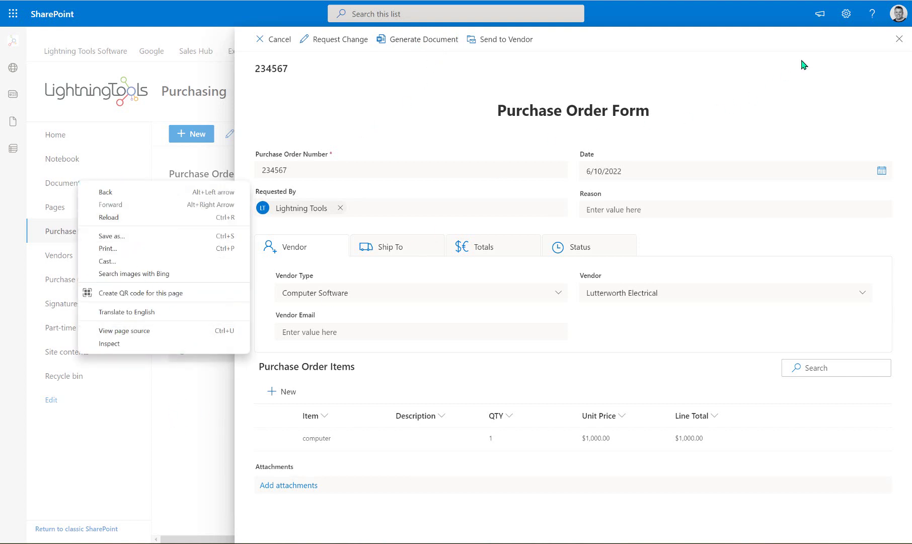
pyautogui.click(901, 40)
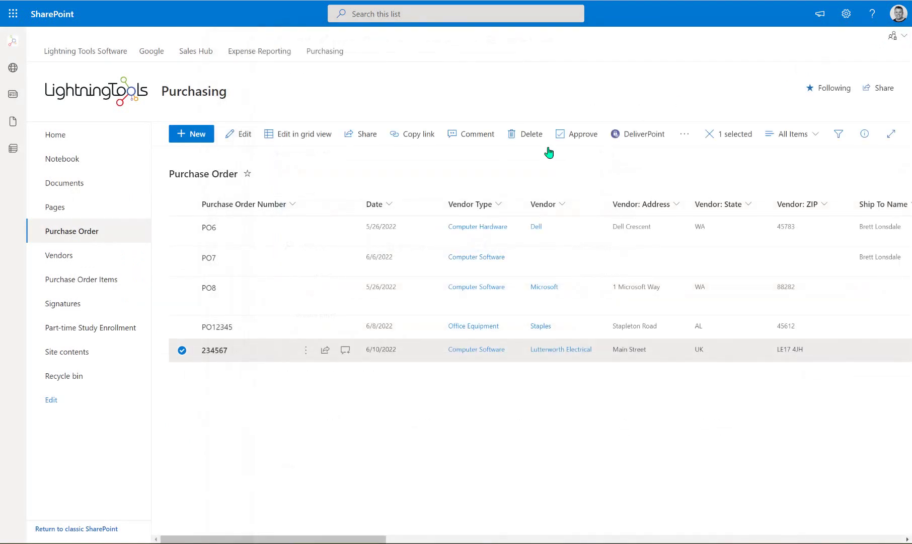
# Check that 234567.docx is in the Documents PurchaseOrders folder
pyautogui.click(65, 184)
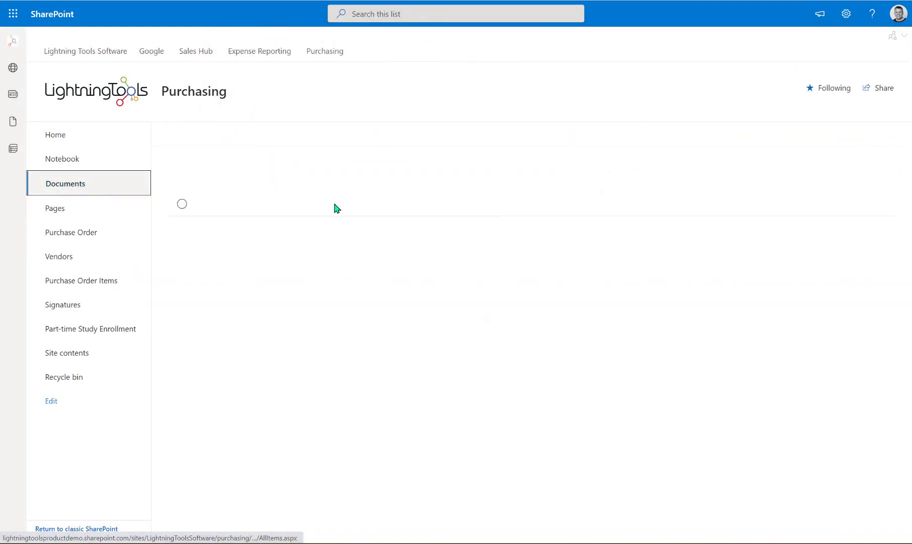
pyautogui.click(253, 229)
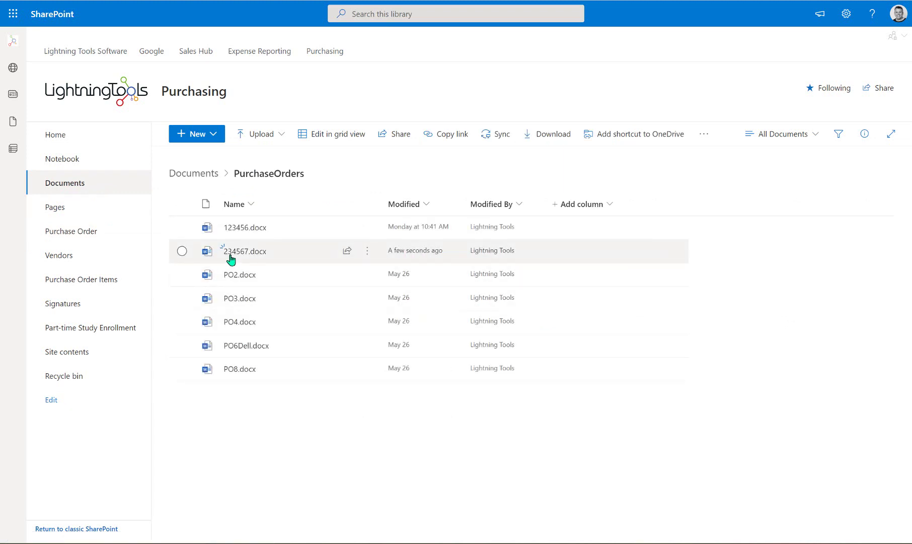
pyautogui.moveTo(240, 254)
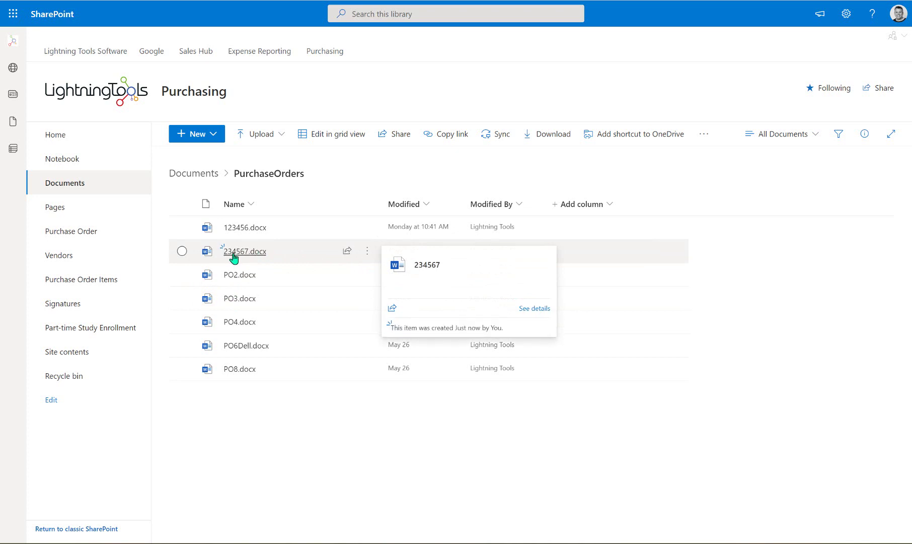
# Reopen purchase order 234567 from the Purchase Order list
pyautogui.click(103, 231)
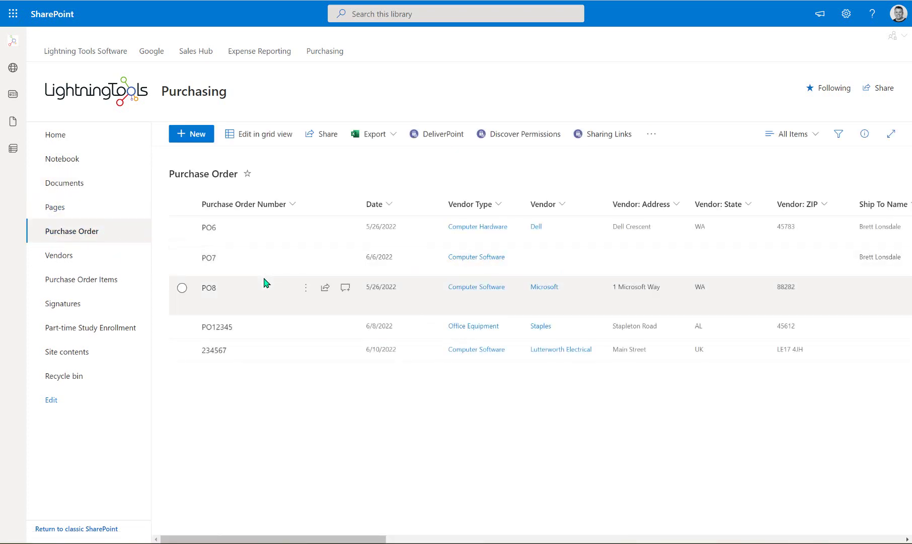
pyautogui.click(306, 351)
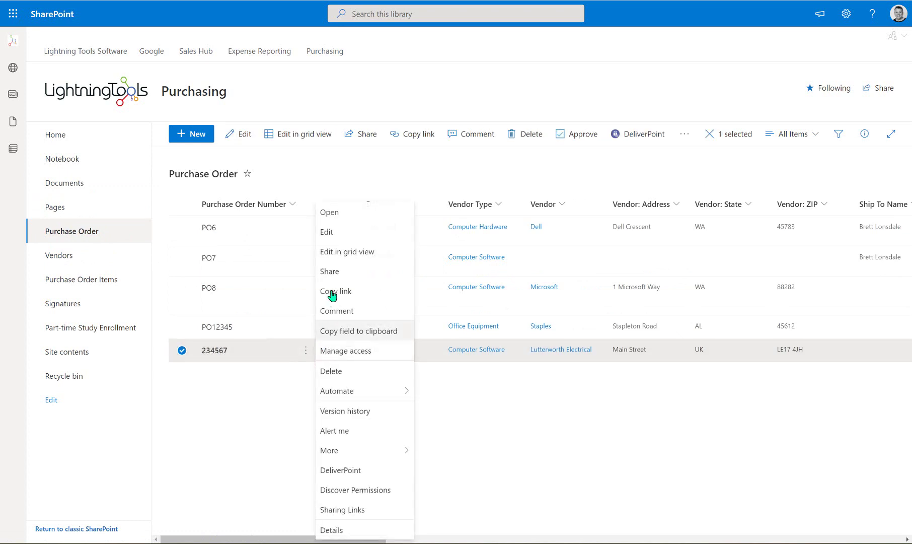
pyautogui.click(337, 232)
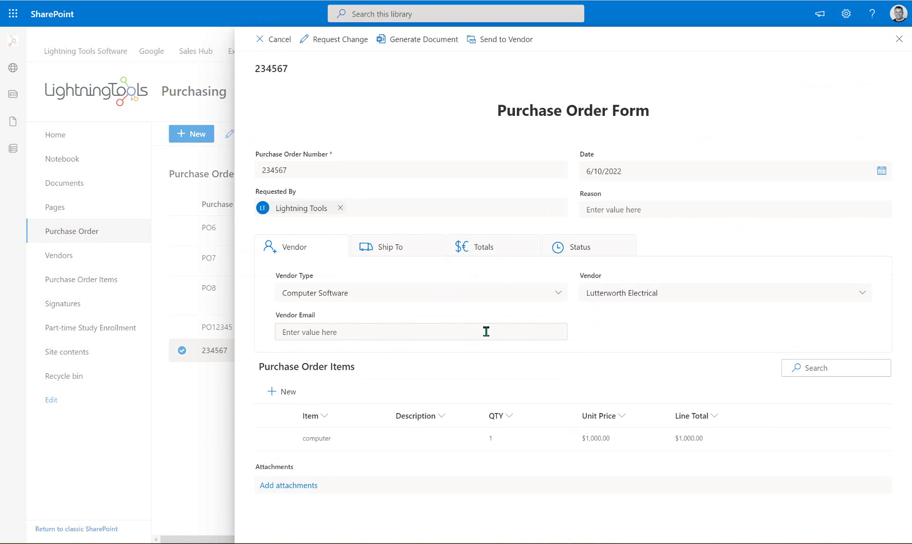
# Enter the vendor's e-mail address, send purchase order 234567 to the vendor, and close the form
pyautogui.click(339, 334)
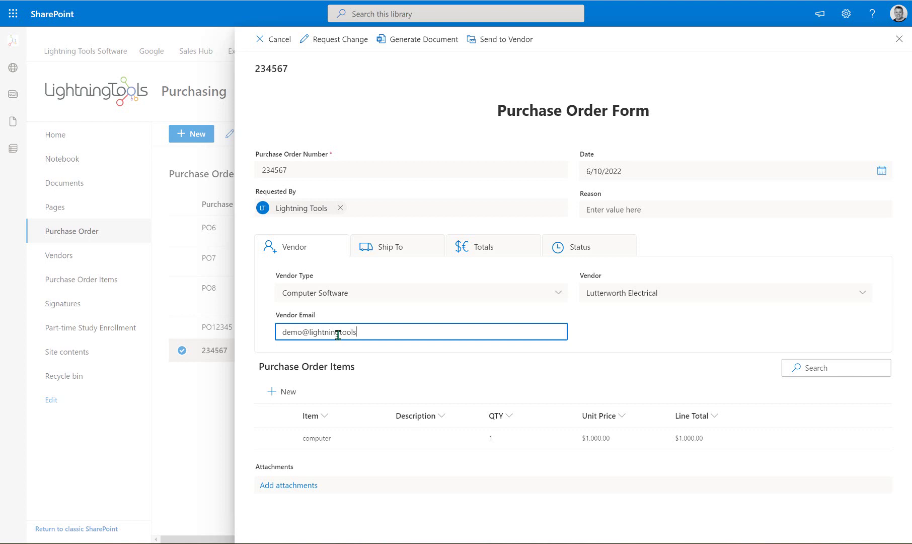
pyautogui.click(615, 328)
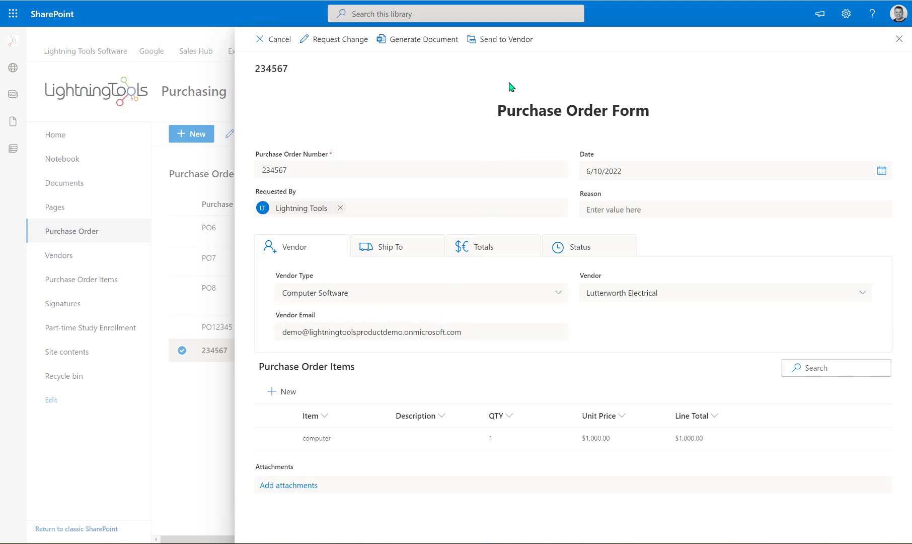
pyautogui.click(504, 48)
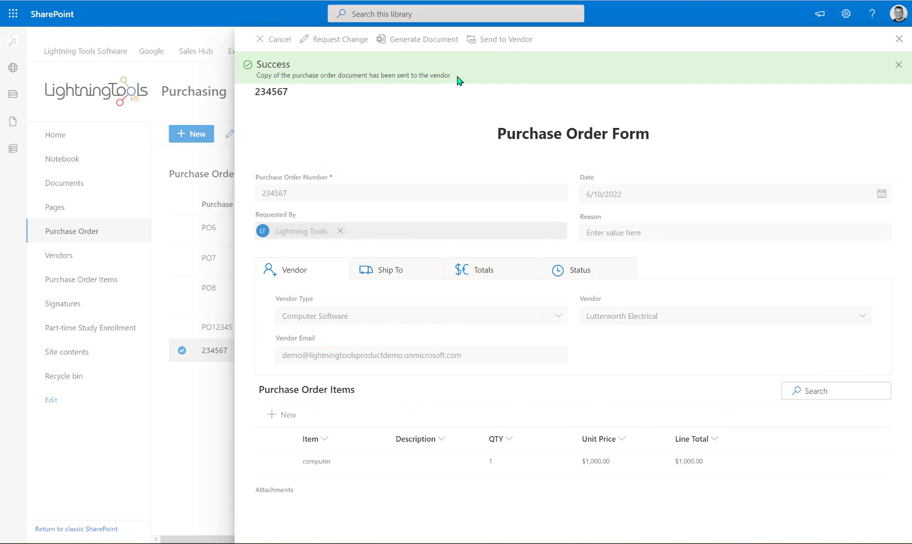
pyautogui.click(897, 41)
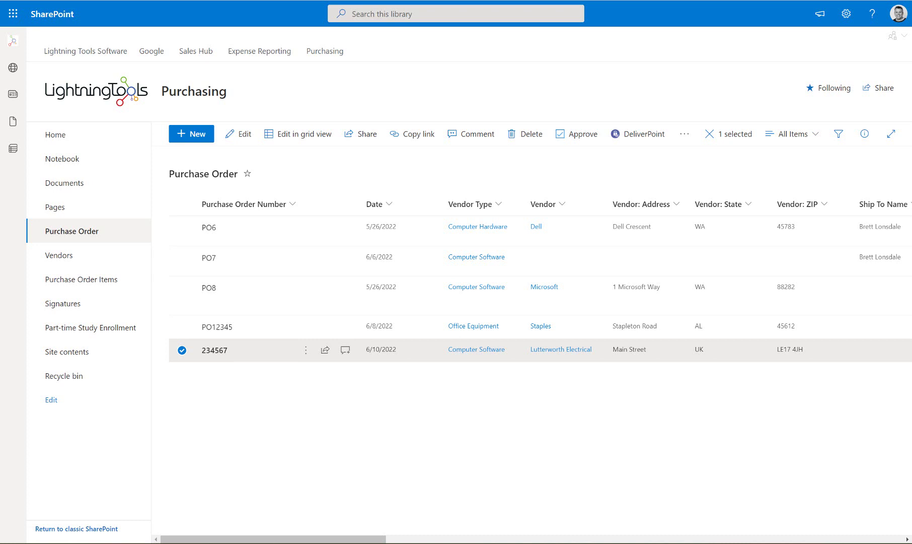
pyautogui.click(13, 14)
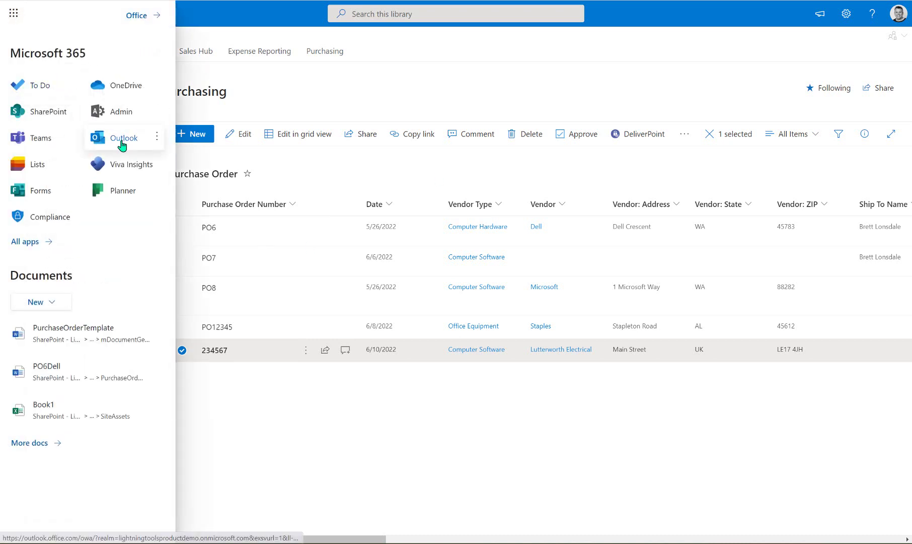
pyautogui.click(119, 139)
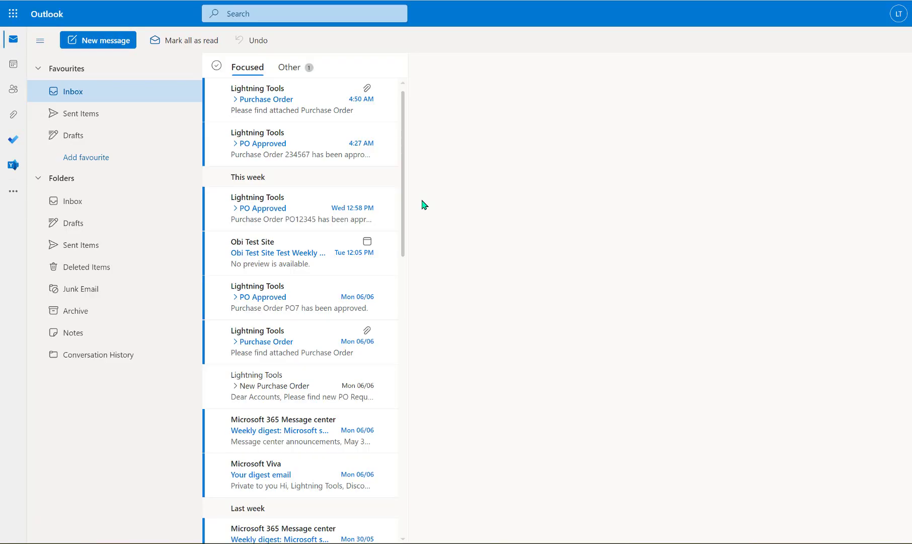
pyautogui.click(276, 141)
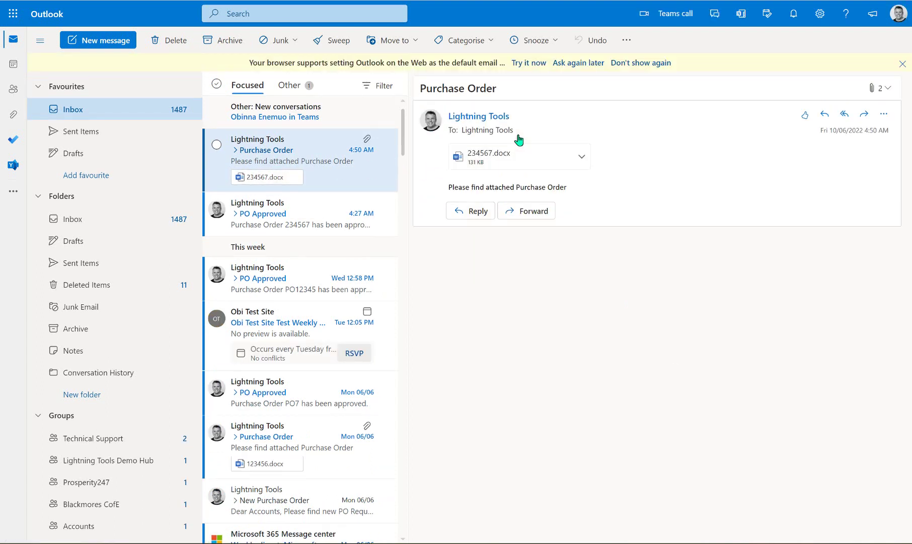
pyautogui.click(502, 159)
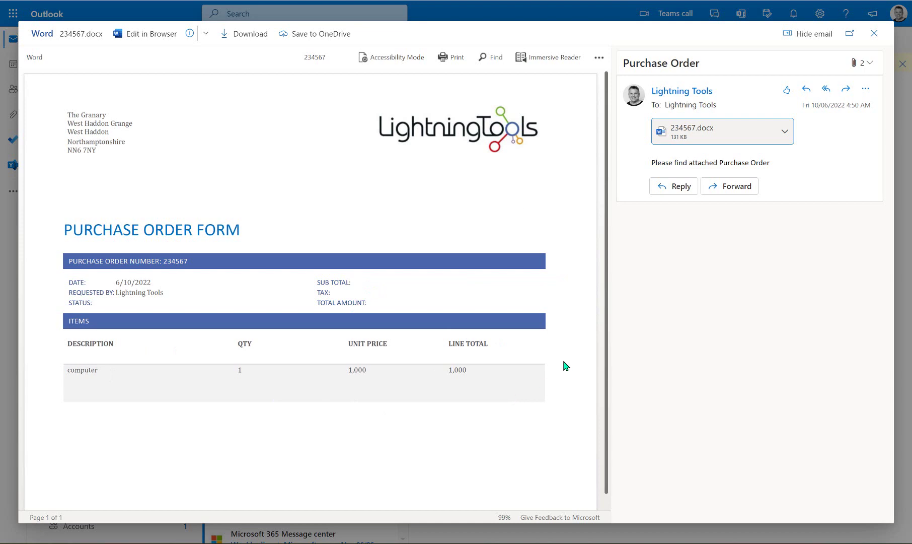
pyautogui.click(874, 33)
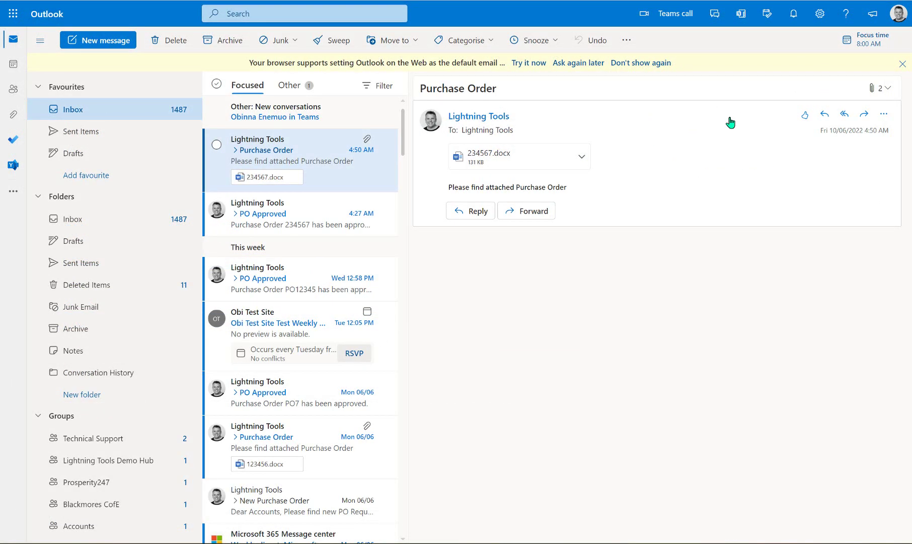
pyautogui.click(322, 3)
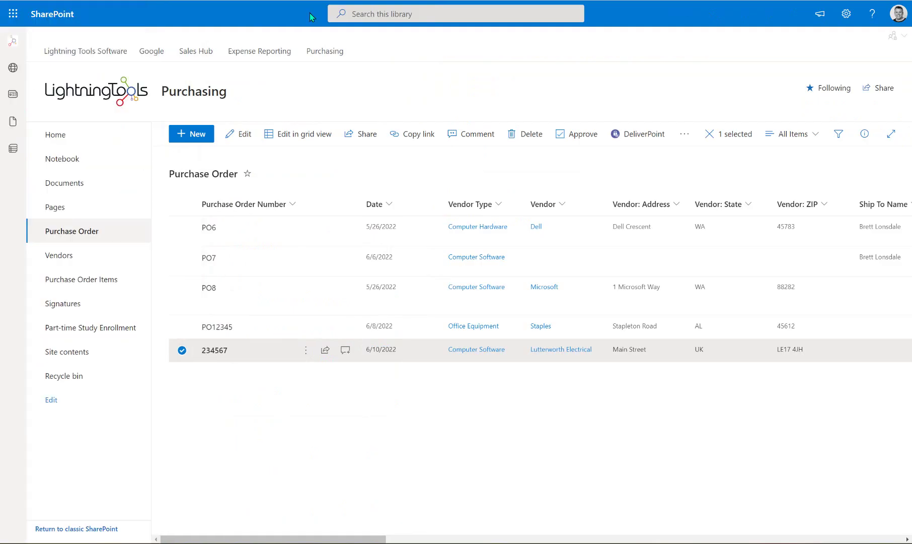